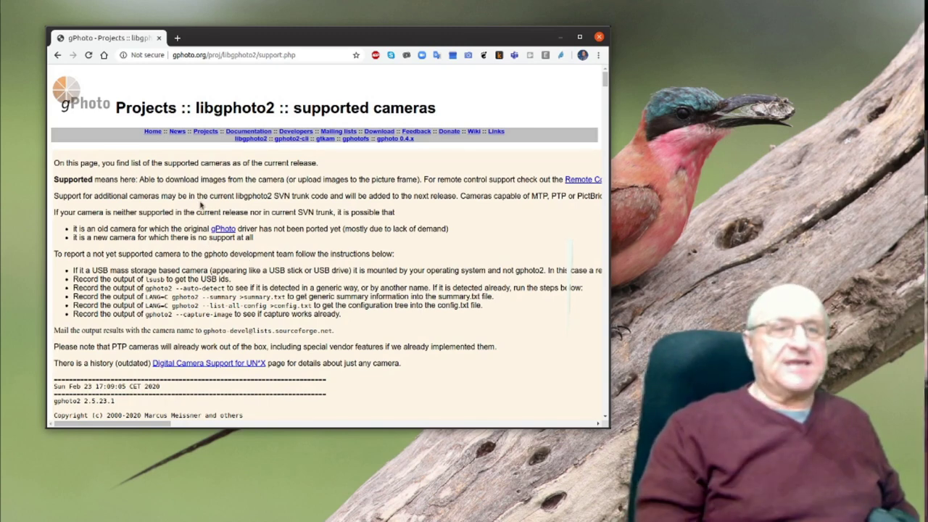
Examine the libgphoto2 supported cameras list for camera models and their abilities, including the Canon EOS 6d Mark II, and minimise the browser
scroll(200, 179, "down", 8)
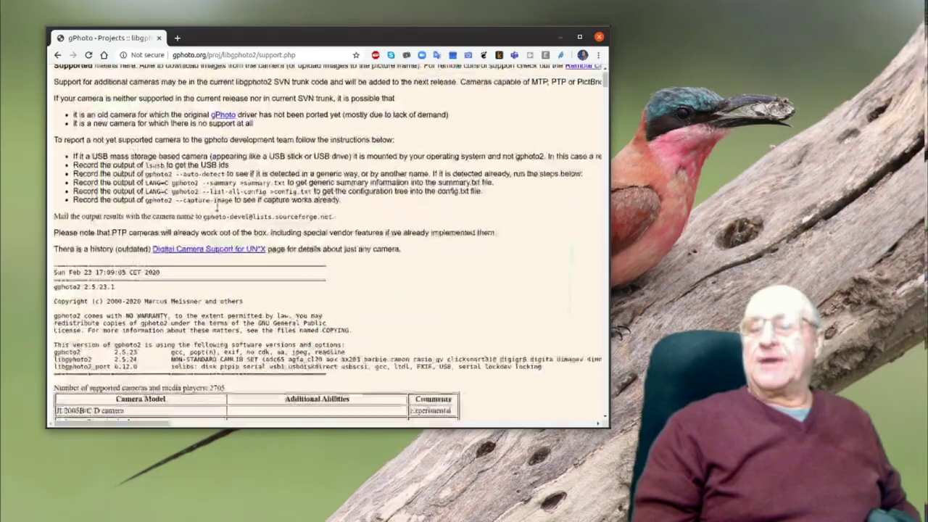
scroll(221, 217, "down", 10)
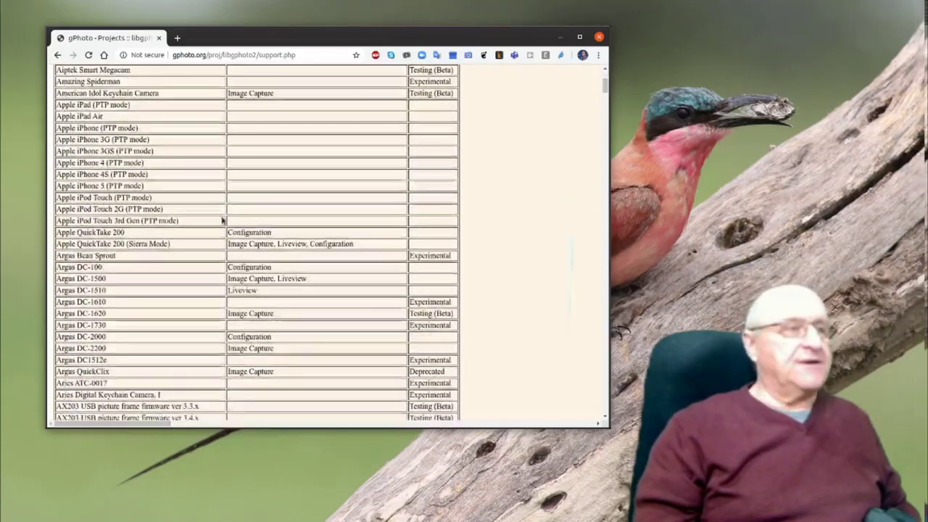
scroll(229, 228, "down", 10)
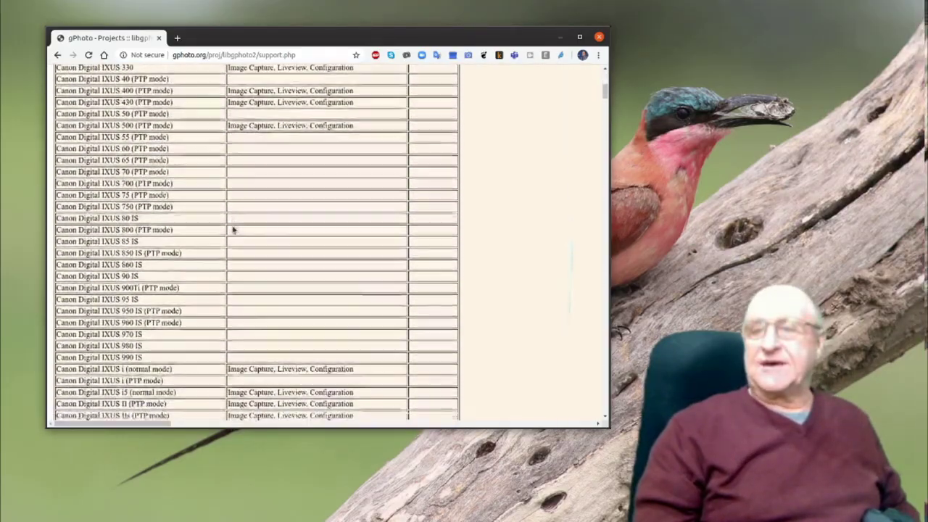
scroll(232, 230, "down", 6)
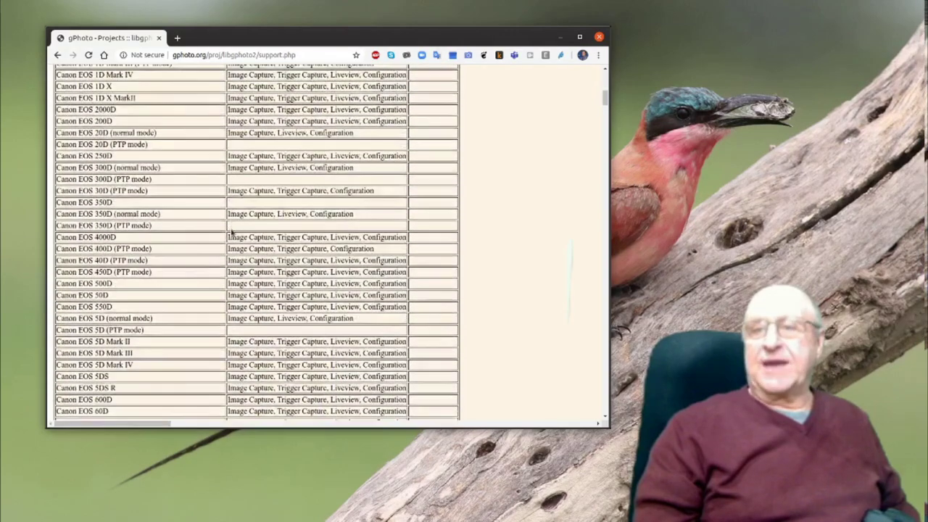
scroll(232, 230, "down", 1)
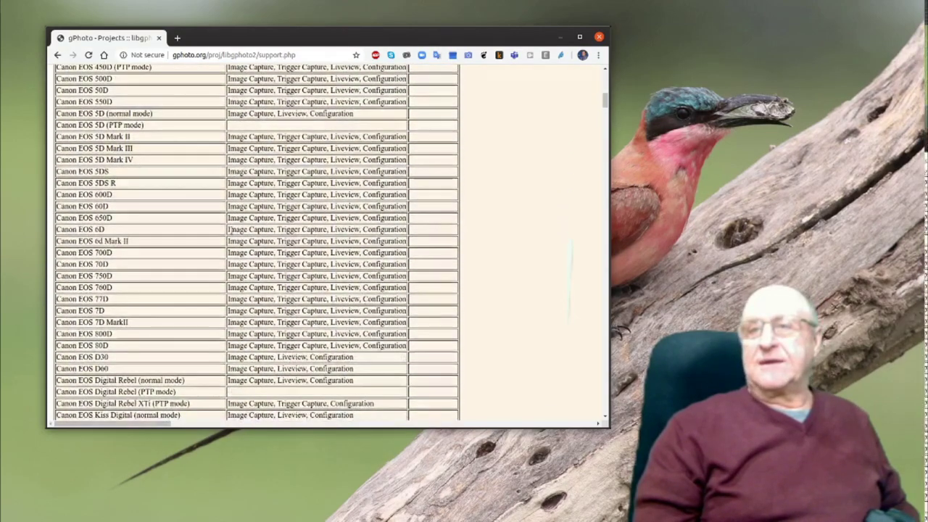
scroll(101, 204, "down", 1)
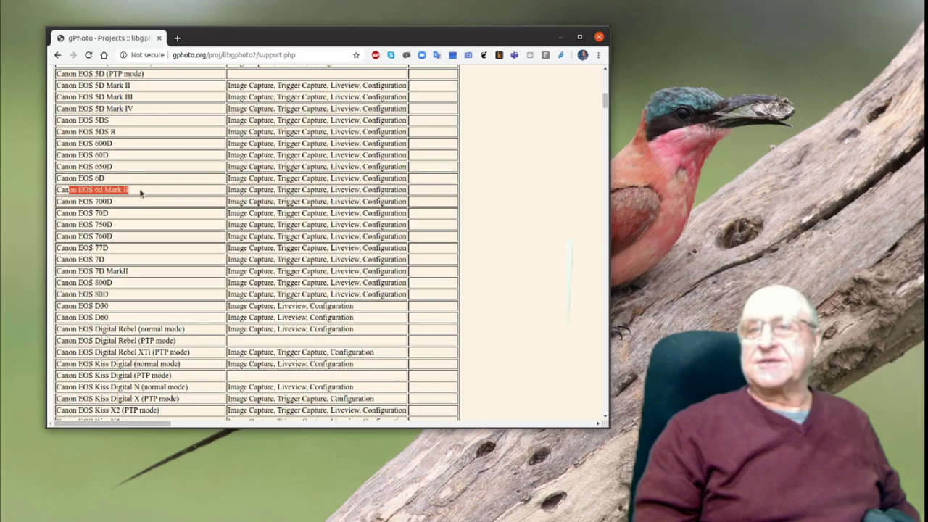
scroll(145, 199, "down", 5)
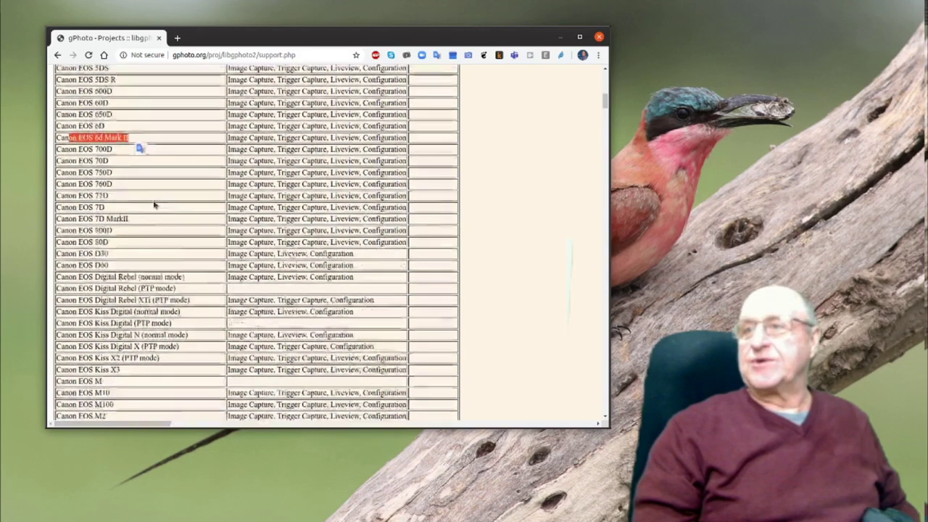
scroll(153, 210, "down", 20)
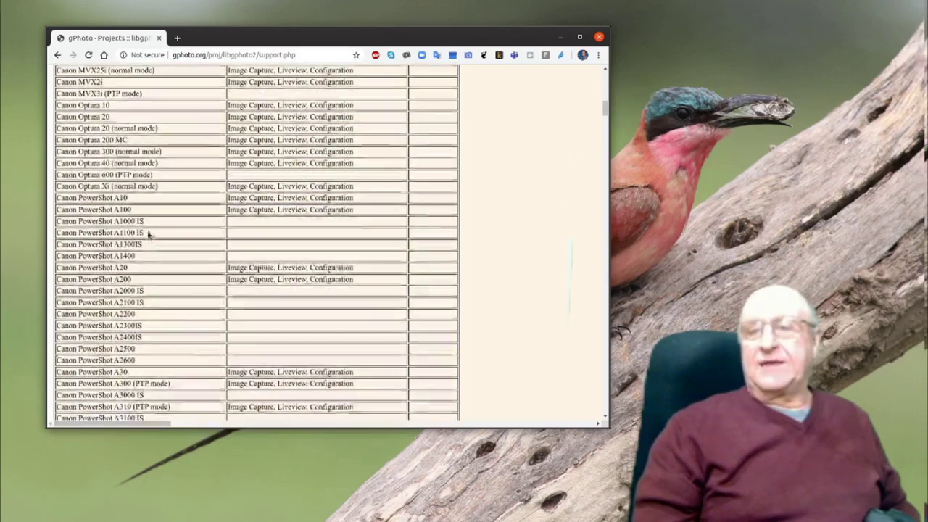
scroll(141, 249, "down", 20)
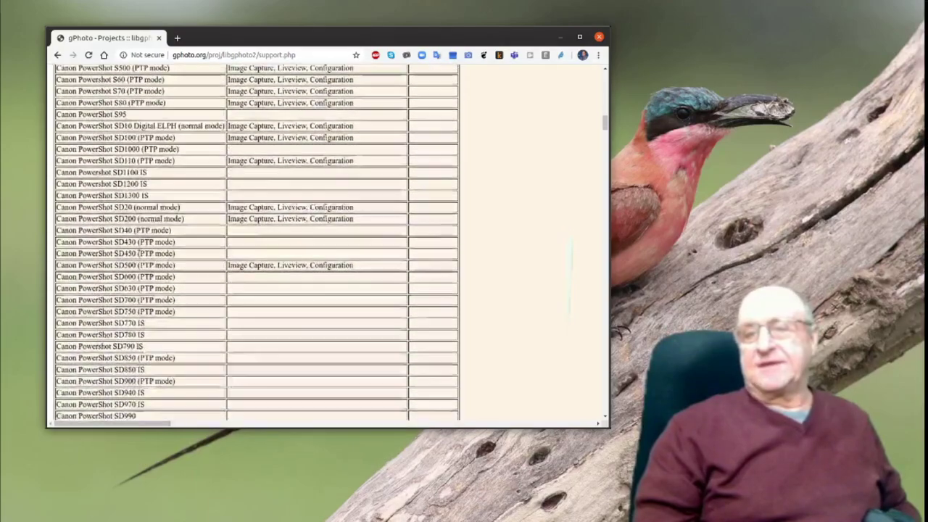
scroll(138, 269, "down", 20)
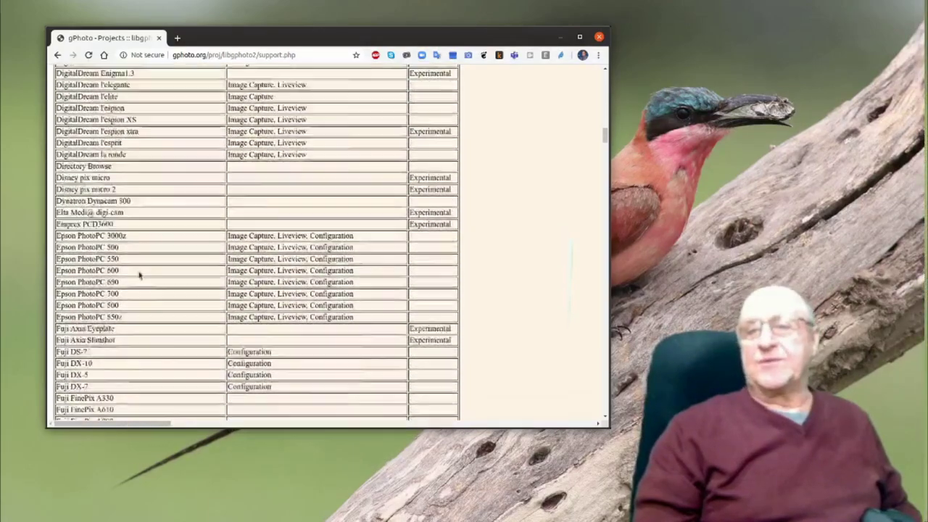
scroll(147, 288, "down", 15)
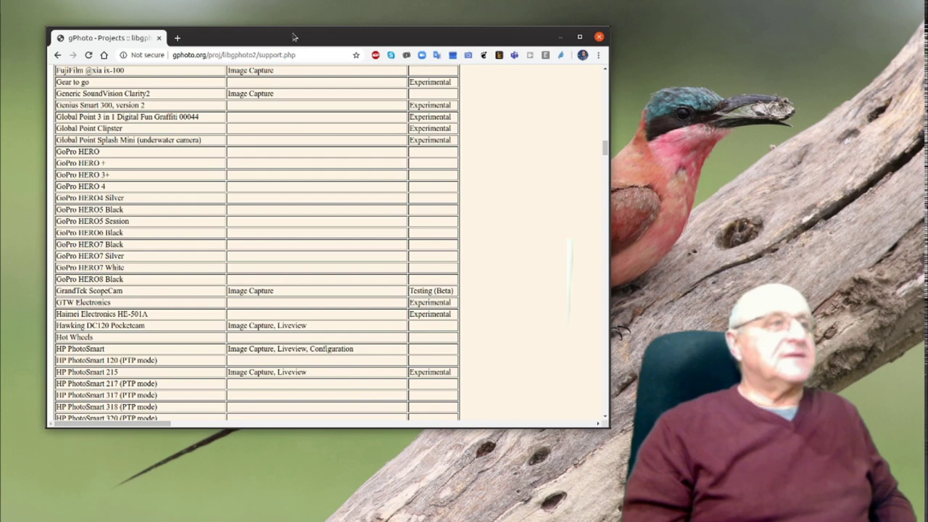
left_click(560, 38)
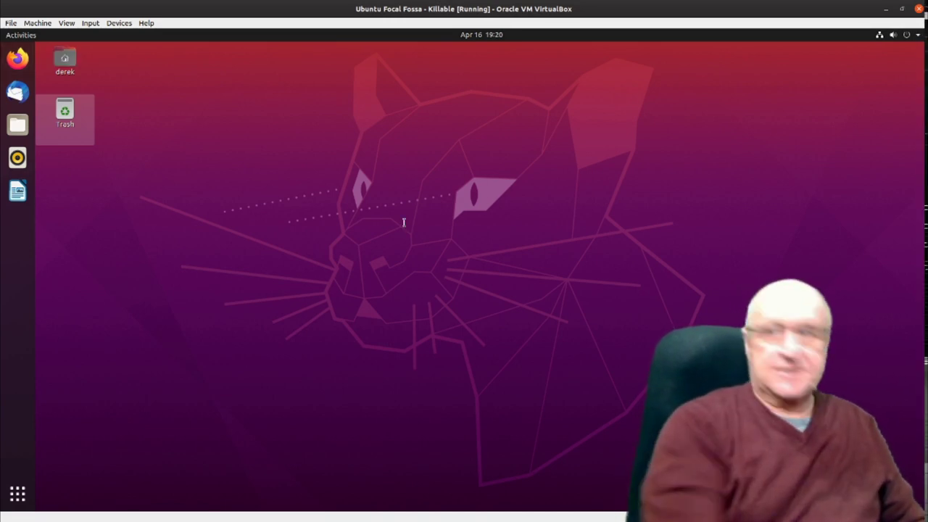
Open a terminal in the Ubuntu virtual machine, enlarge its text by three zoom levels and reposition the window on the desktop
key("ctrl+alt+t")
left_click_drag(340, 54, 272, 138)
left_click(341, 139)
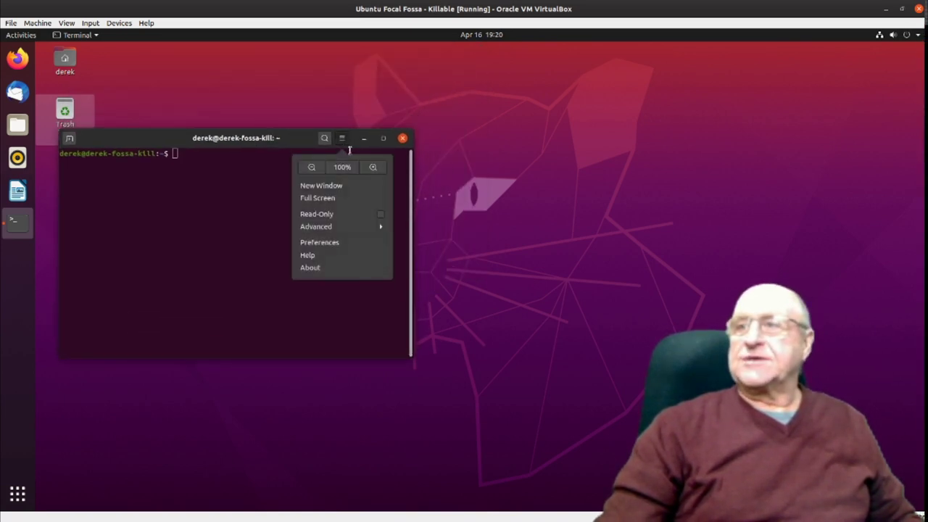
left_click(373, 168)
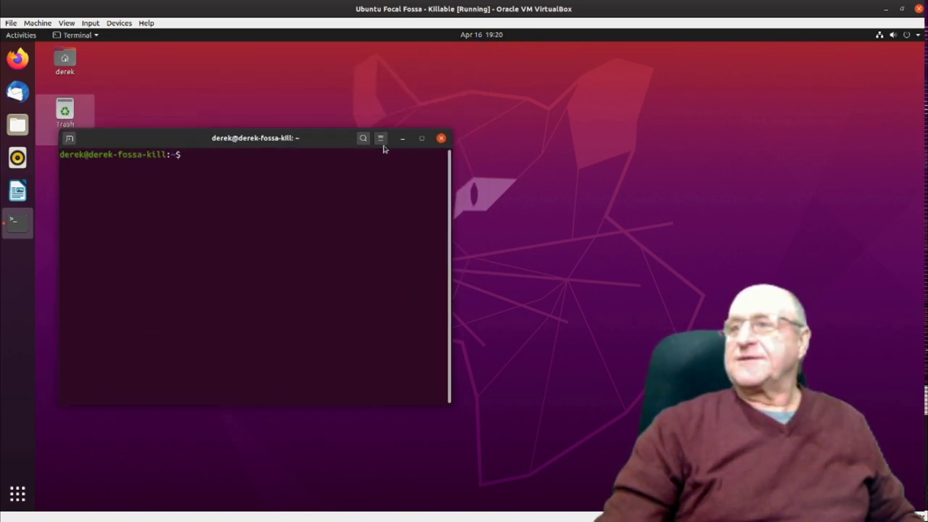
left_click(379, 139)
left_click(412, 168)
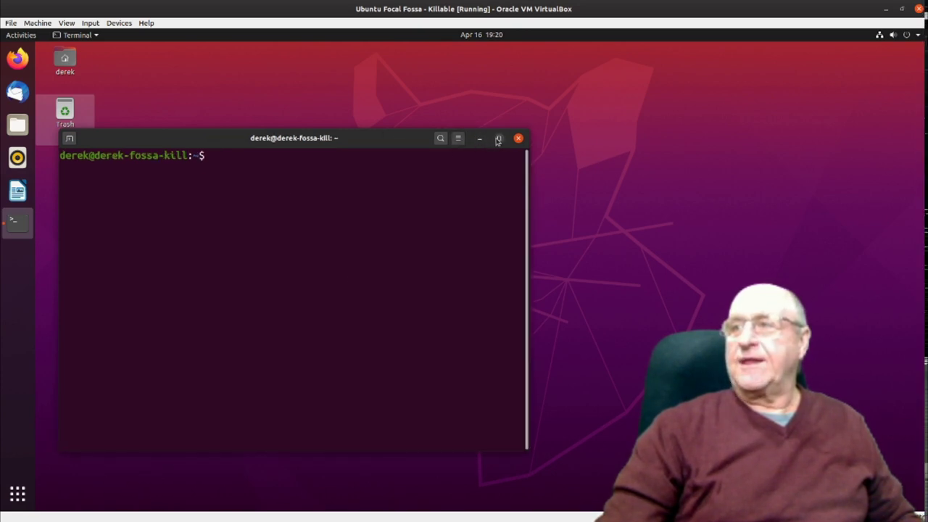
left_click(457, 138)
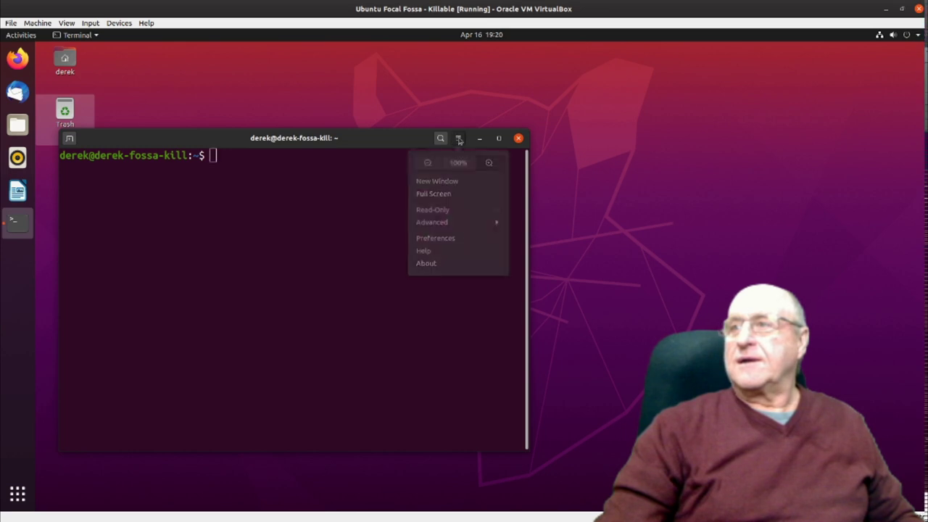
left_click(486, 168)
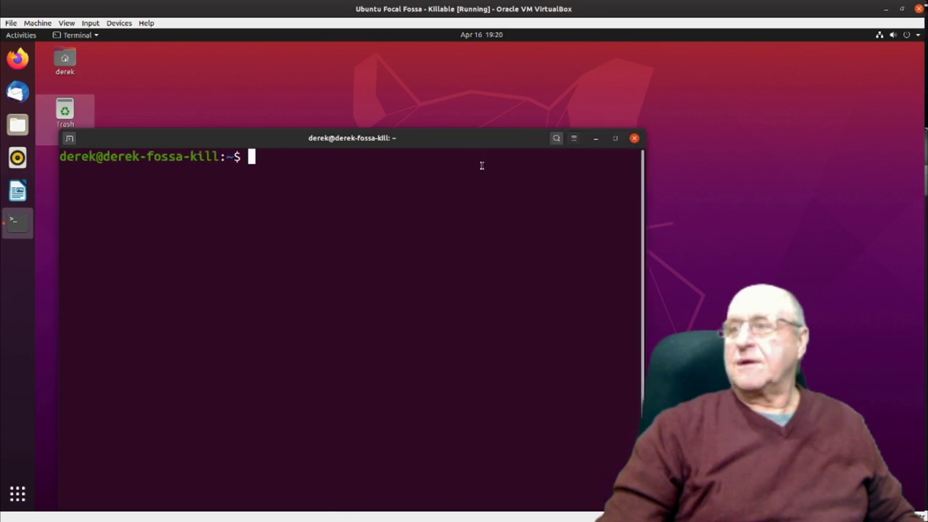
left_click_drag(366, 136, 366, 97)
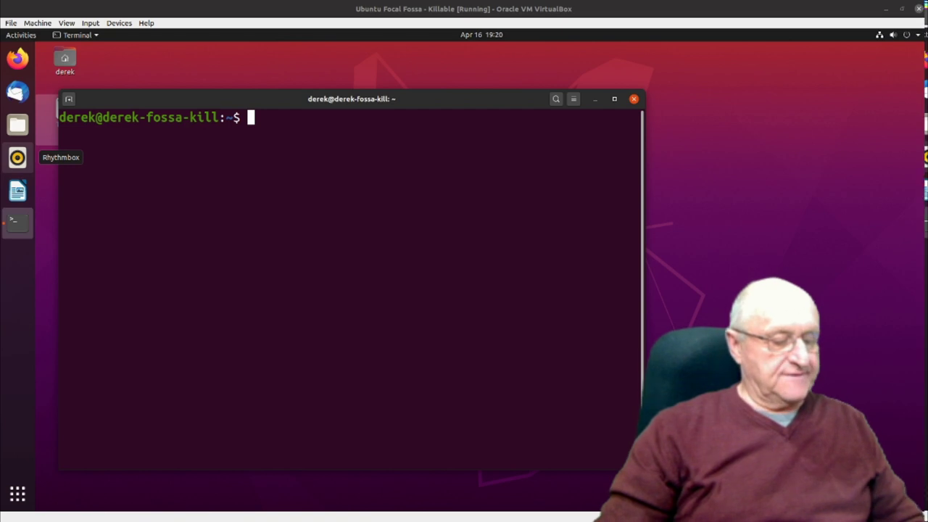
Install gphoto2 with sudo apt install -y gphoto2, entering the sudo password
left_click(321, 247)
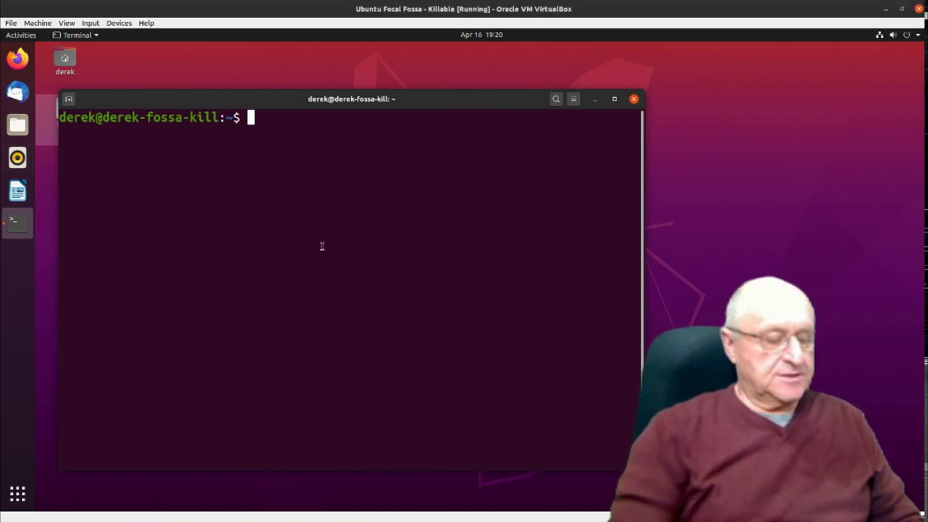
type("sudo apt install -y gphoto2")
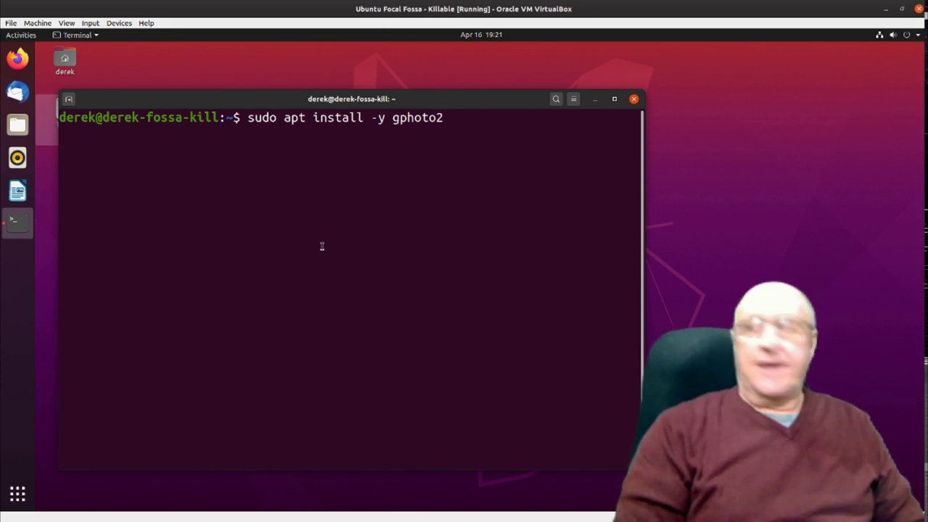
key("Return")
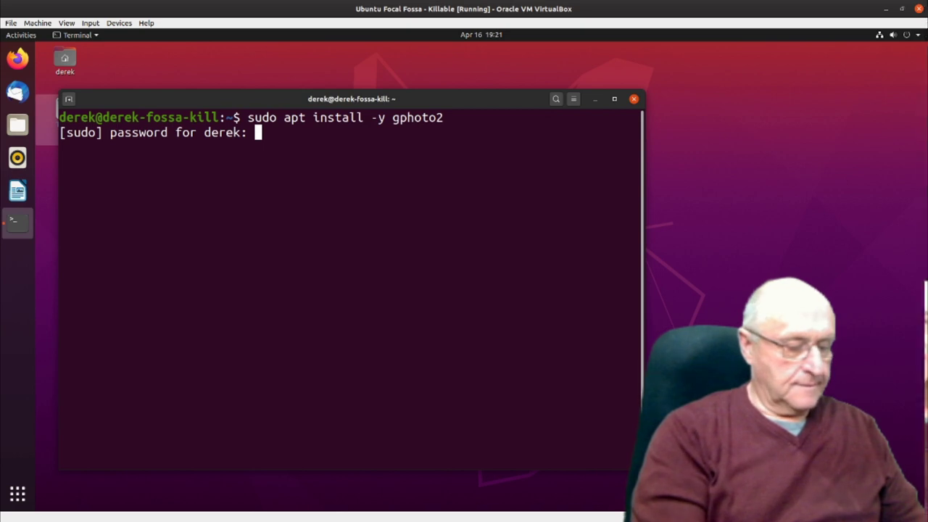
key("Return")
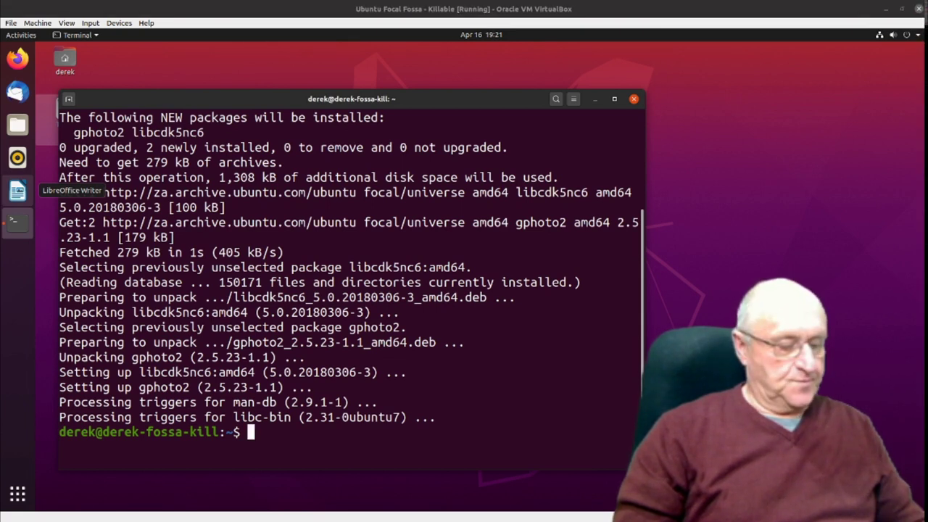
Install the loopback video utilities with sudo apt install -y v4l2loopback-utils
left_click(248, 456)
type("sudo apt install -y v4l2loopback-utils")
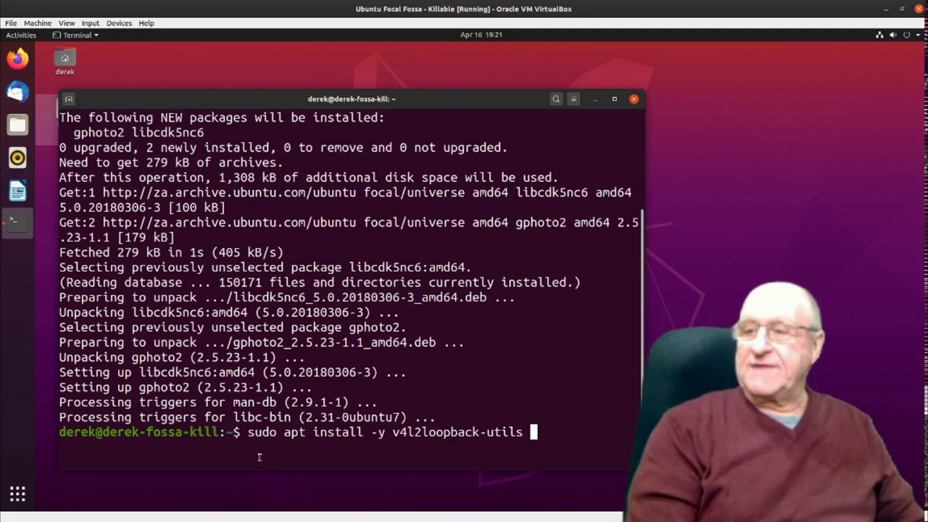
key("Return")
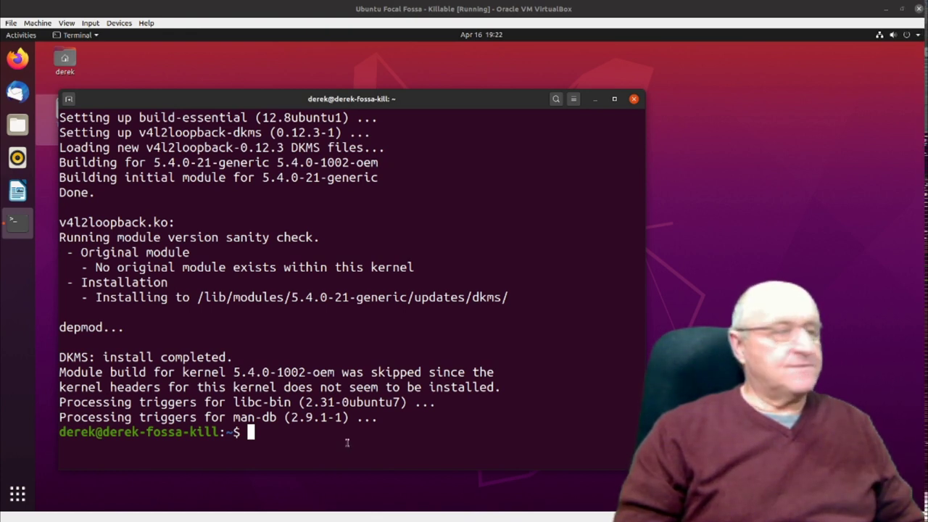
Install FFmpeg with sudo apt install -y ffmpeg
left_click(297, 447)
type("sudo apt install -y ffmpeg")
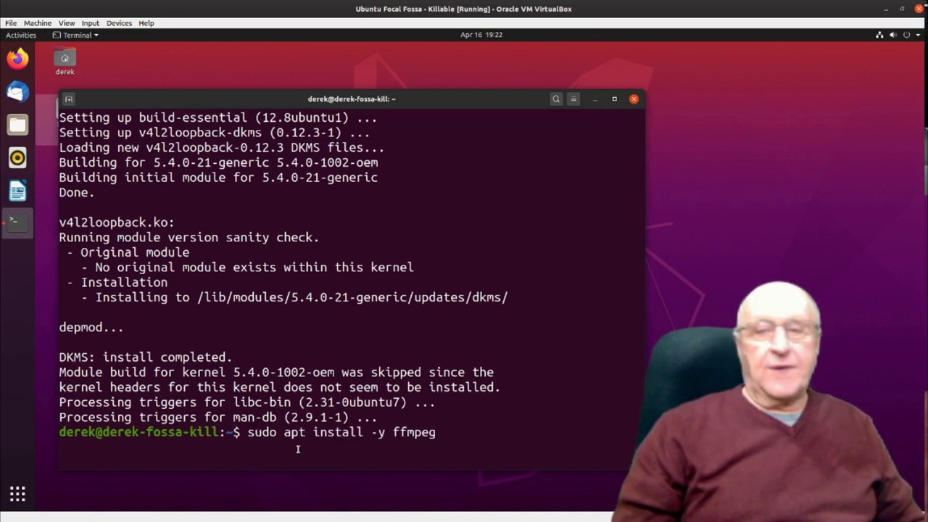
key("Return")
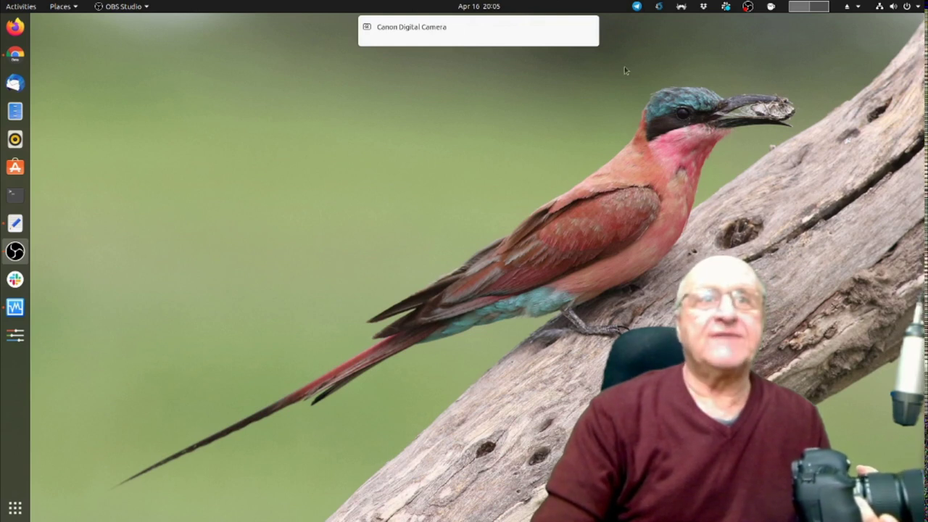
Open the connected Canon Digital Camera in the file manager, unmount it and close the file window
left_click(852, 10)
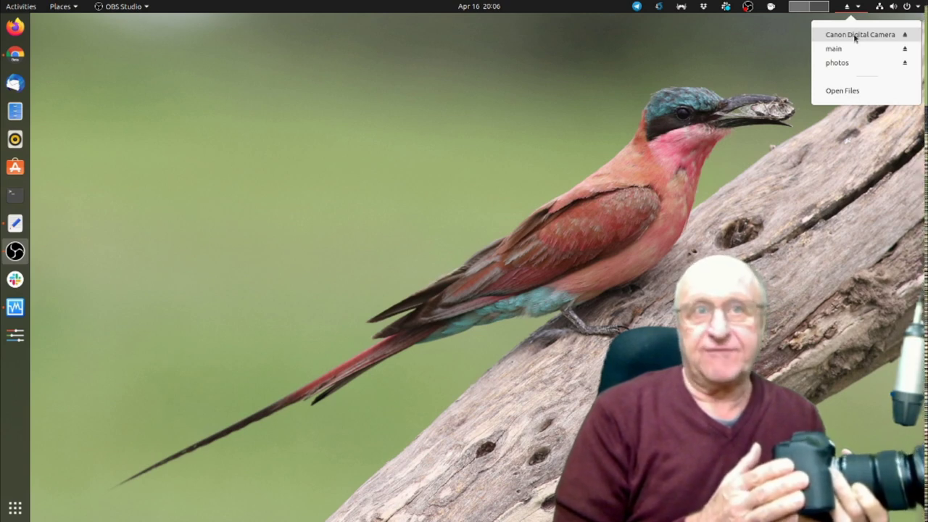
left_click(854, 37)
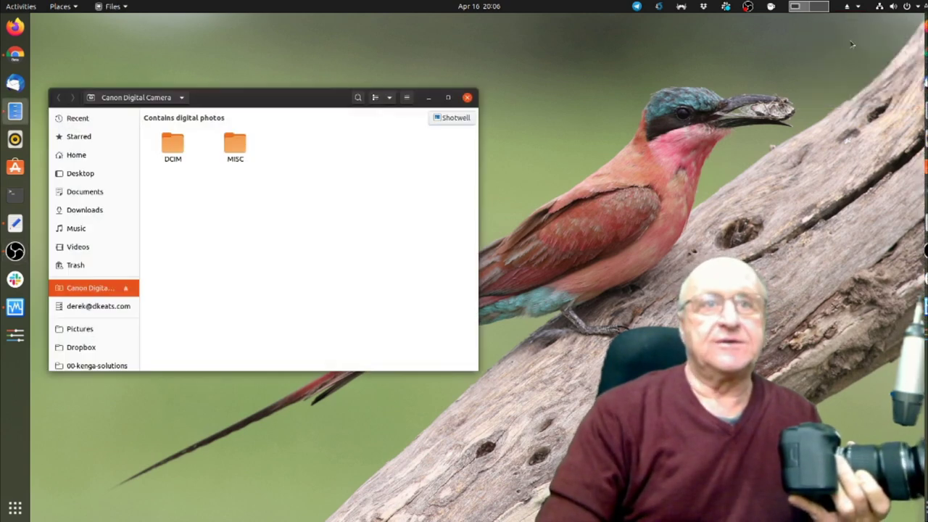
left_click_drag(290, 103, 610, 100)
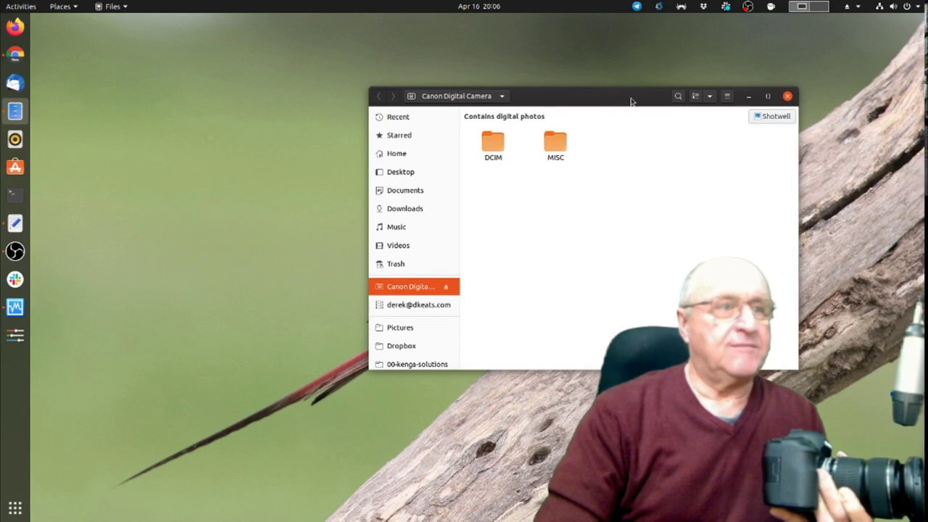
right_click(418, 290)
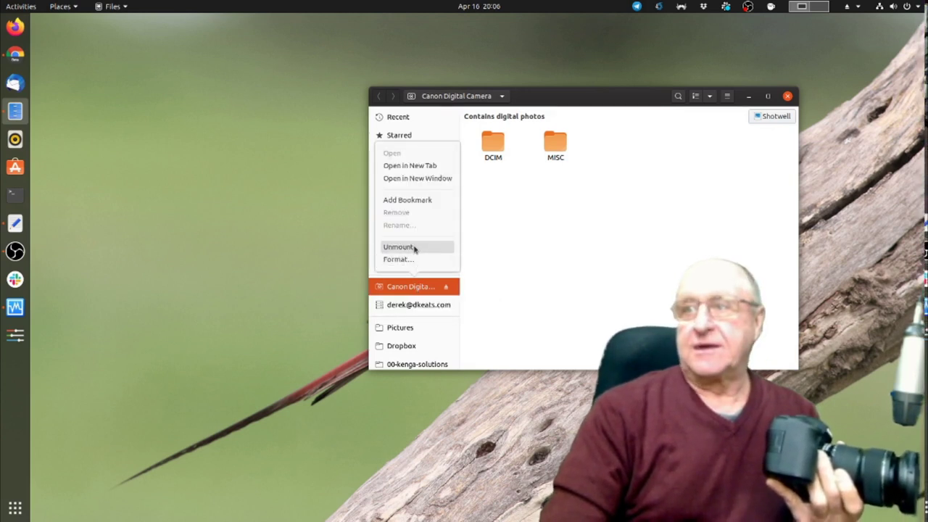
left_click(414, 248)
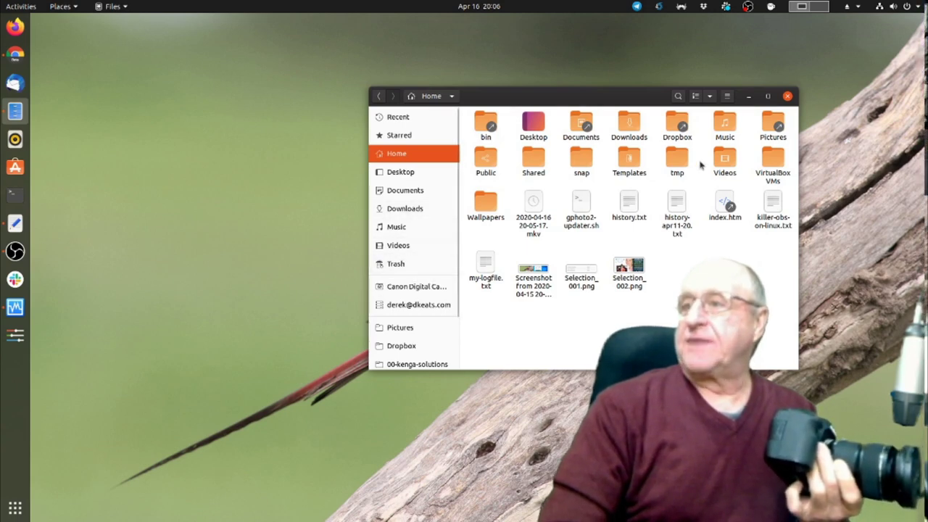
left_click(787, 95)
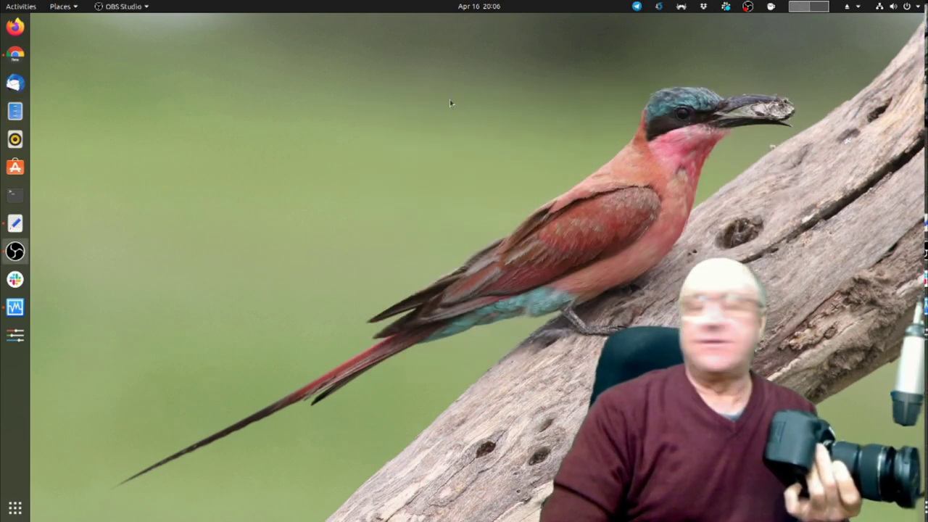
Open a terminal and unload the loopback module with sudo rmmod v4l2loopback, entering the sudo password
left_click(25, 195)
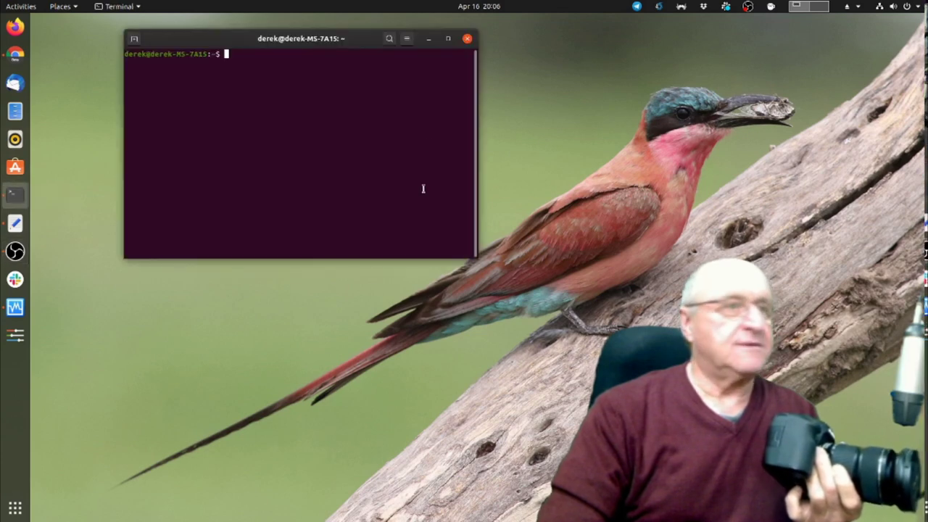
left_click_drag(346, 38, 551, 124)
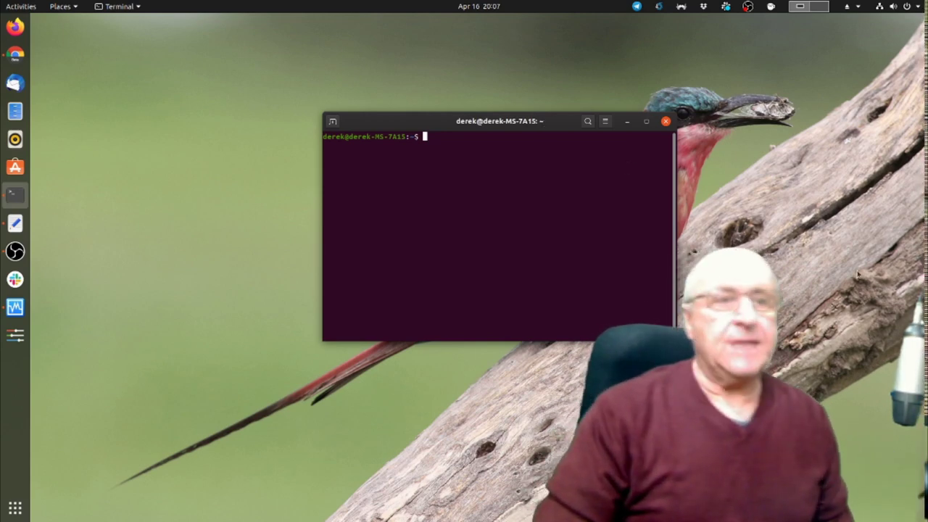
left_click(15, 222)
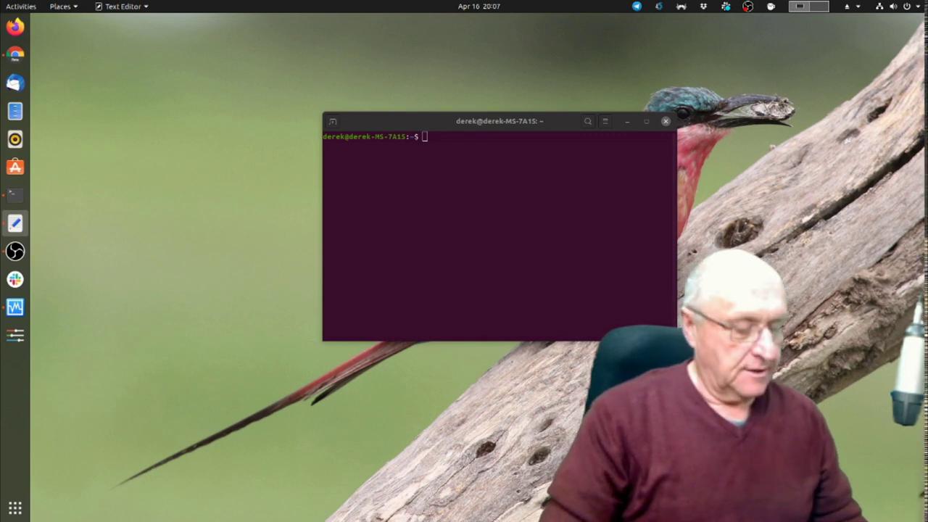
left_click(480, 244)
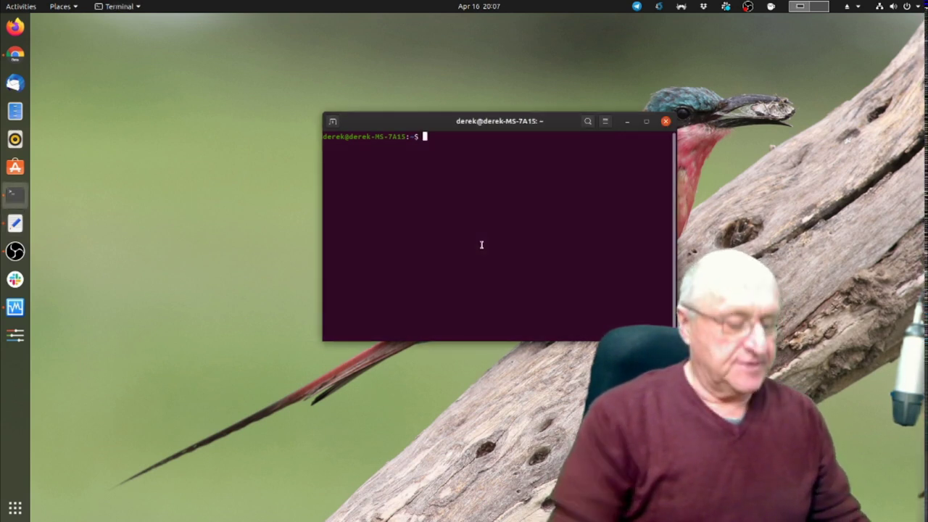
key("ctrl+shift+v")
key("Return")
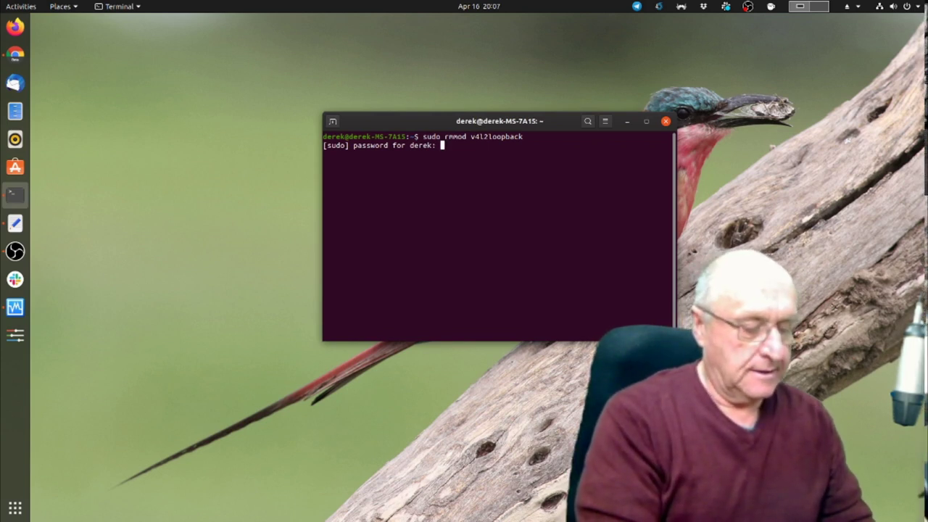
key("Return")
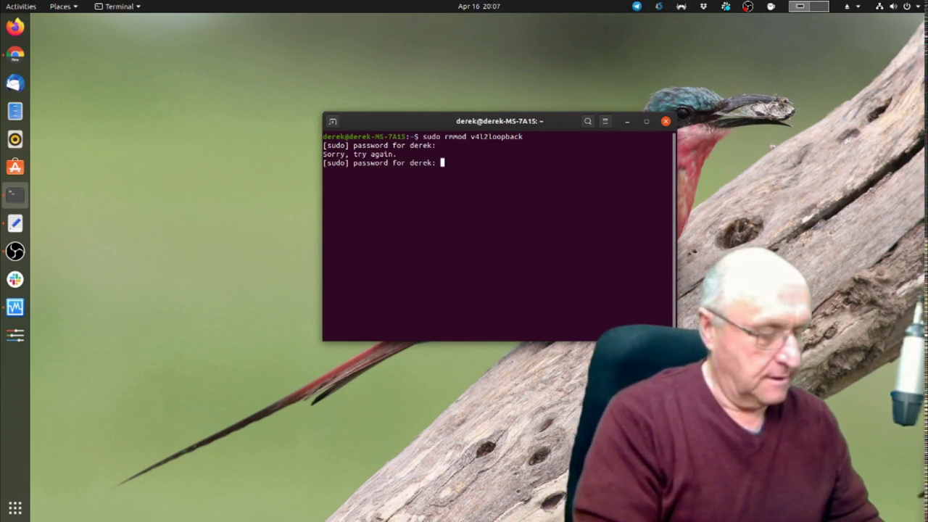
key("Return")
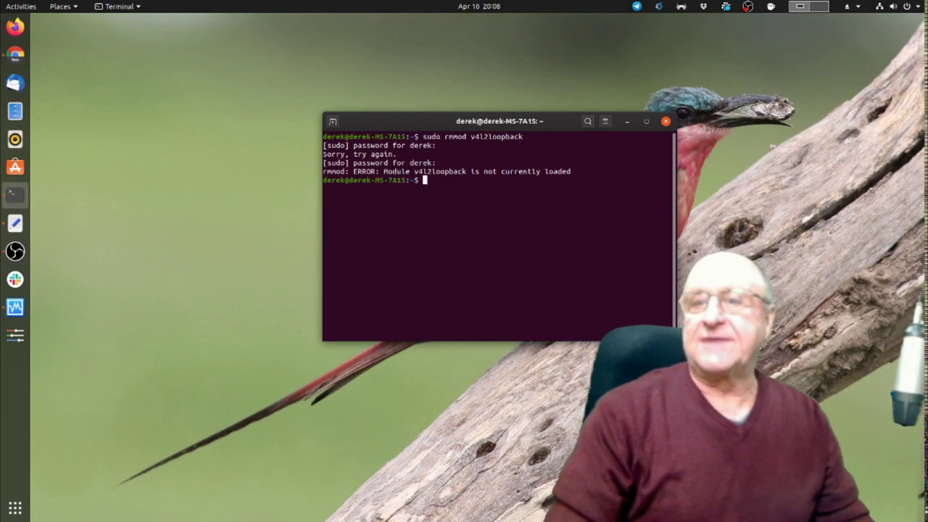
List the existing video devices with ls /dev/video*
key("alt+Tab")
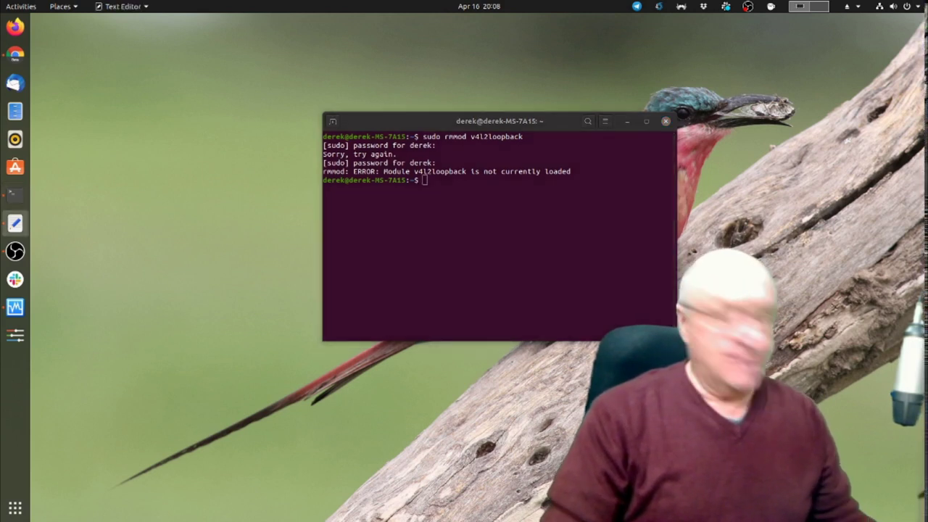
left_click(561, 218)
type("ls /dev/video*")
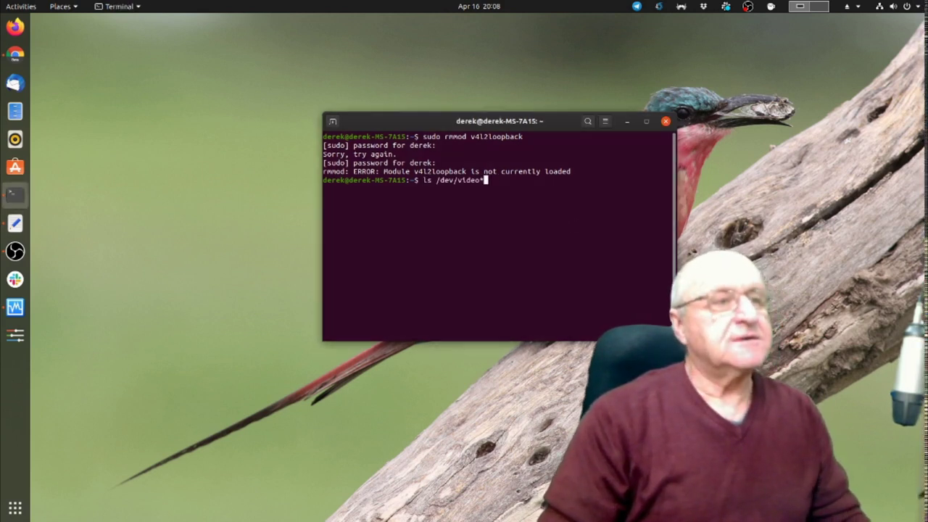
key("Return")
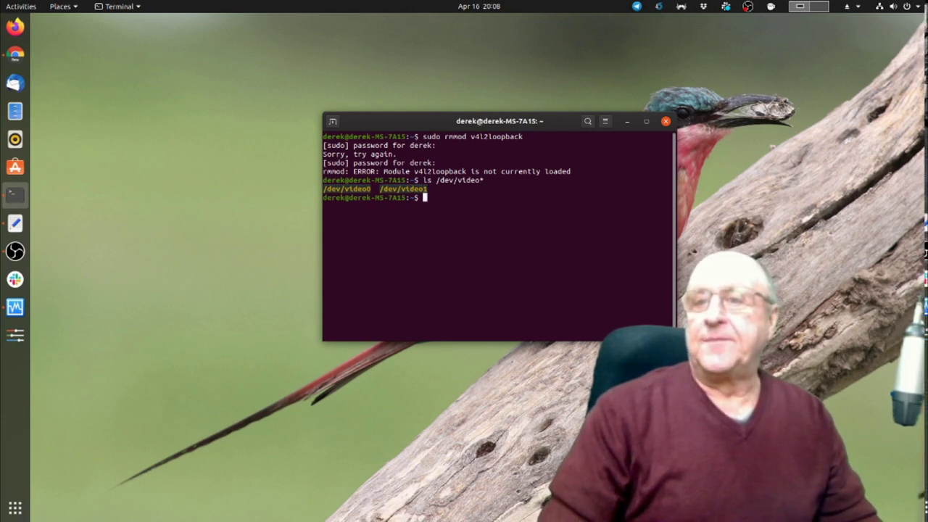
Load the loopback module with sudo modprobe v4l2loopback exclusive_caps=1 max_buffers=2
left_click(15, 223)
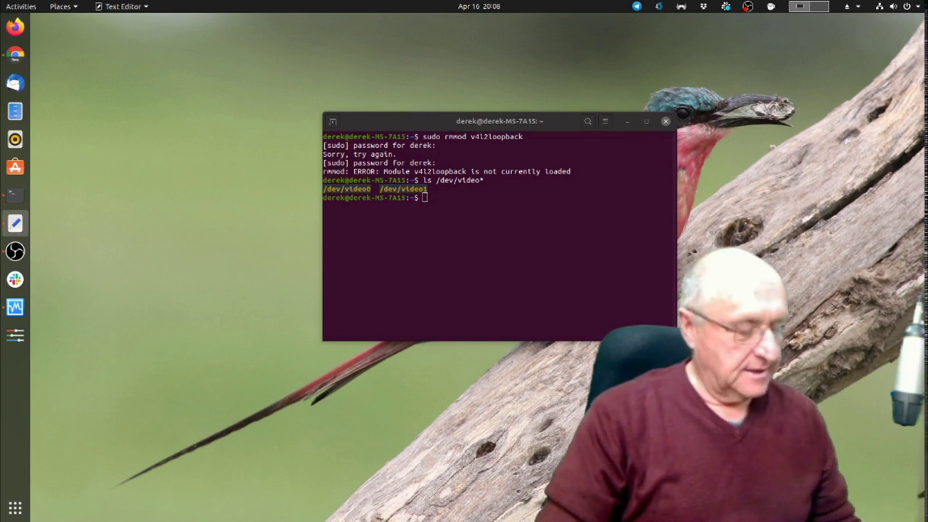
left_click(542, 238)
type("sudo modprobe v4l2loopback exclusive_caps=1 max_buffers=2")
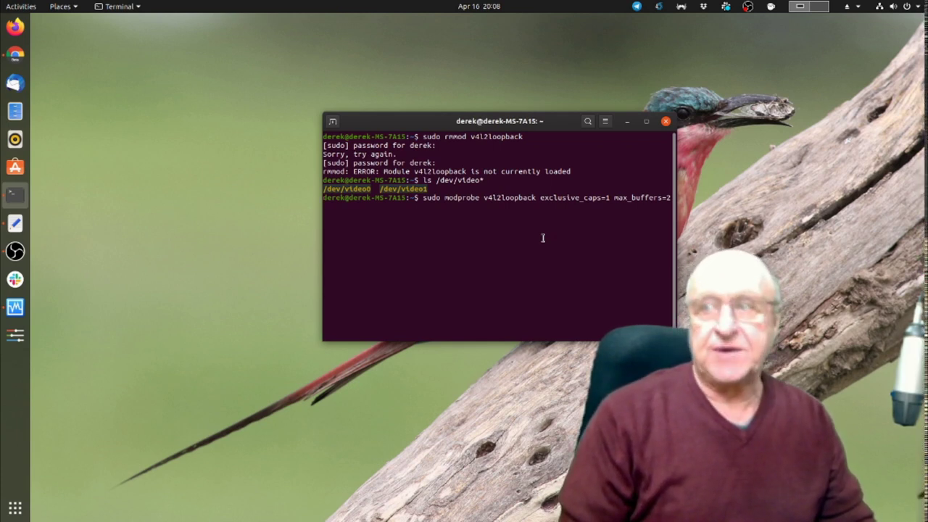
key("Return")
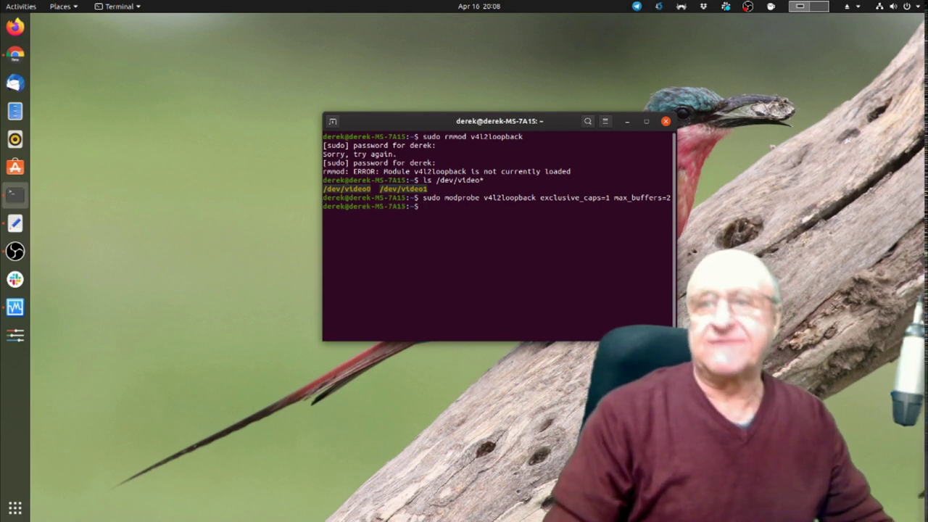
List the video devices again with ls /dev/video* to check for the loopback device
left_click(15, 223)
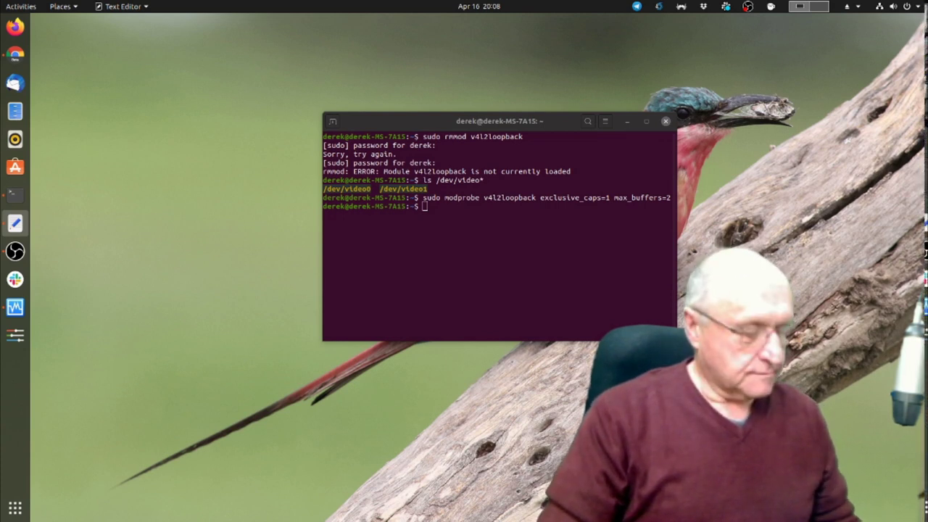
left_click(478, 277)
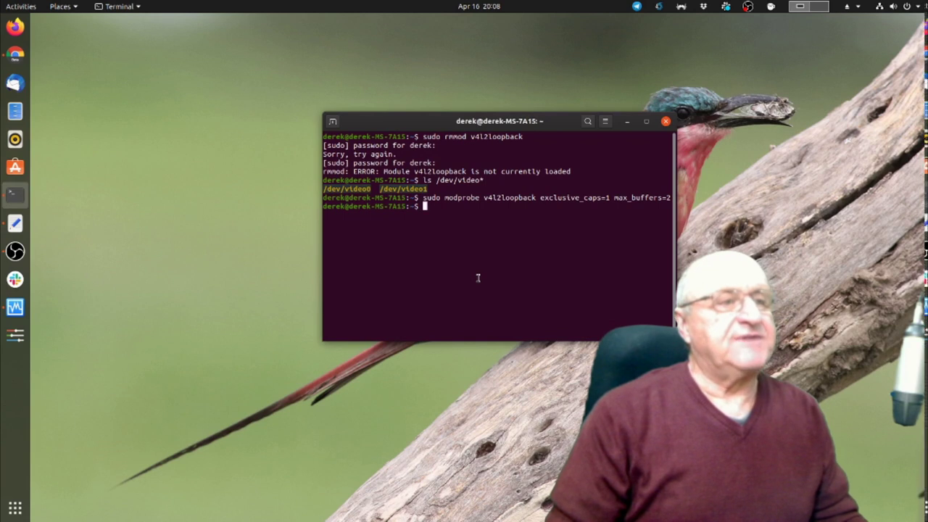
type("ls /dev/video*")
key("Return")
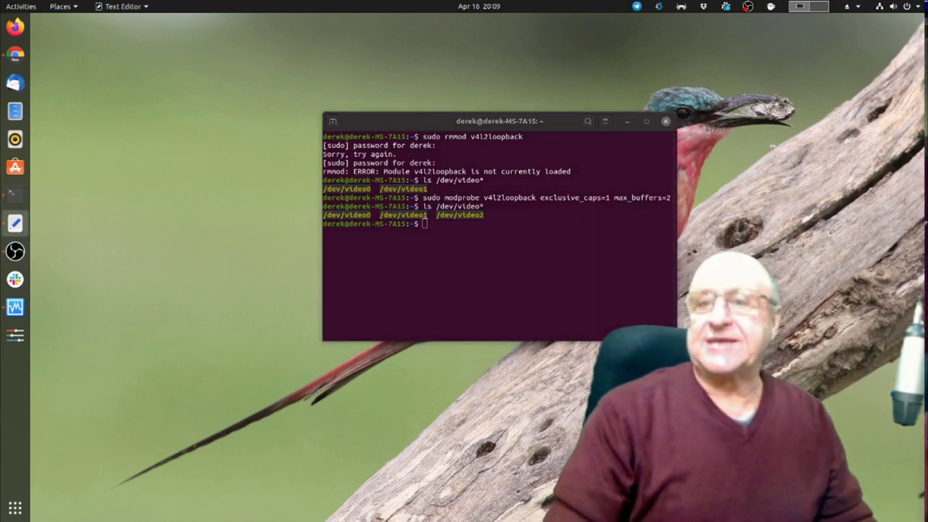
Detect the connected camera with gphoto2 --auto-detect
left_click(488, 262)
type("gphoto2 --auto-detect")
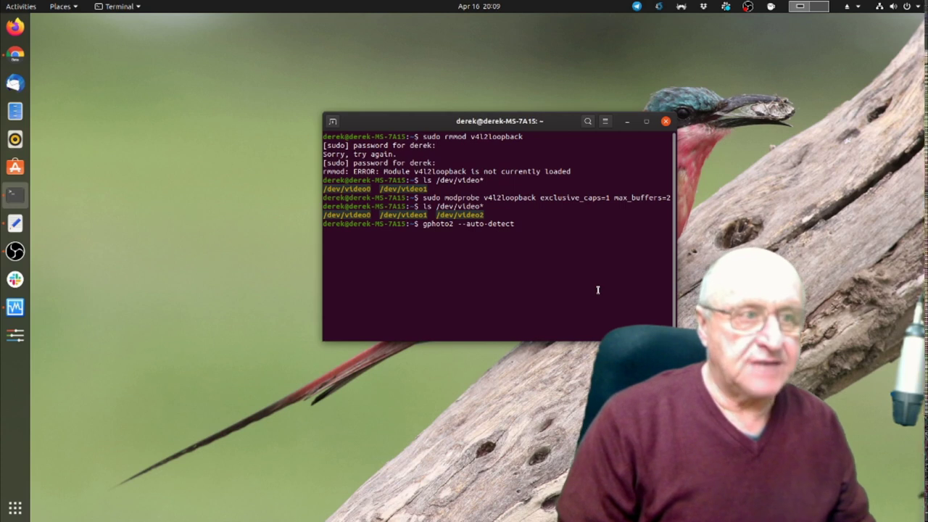
key("Return")
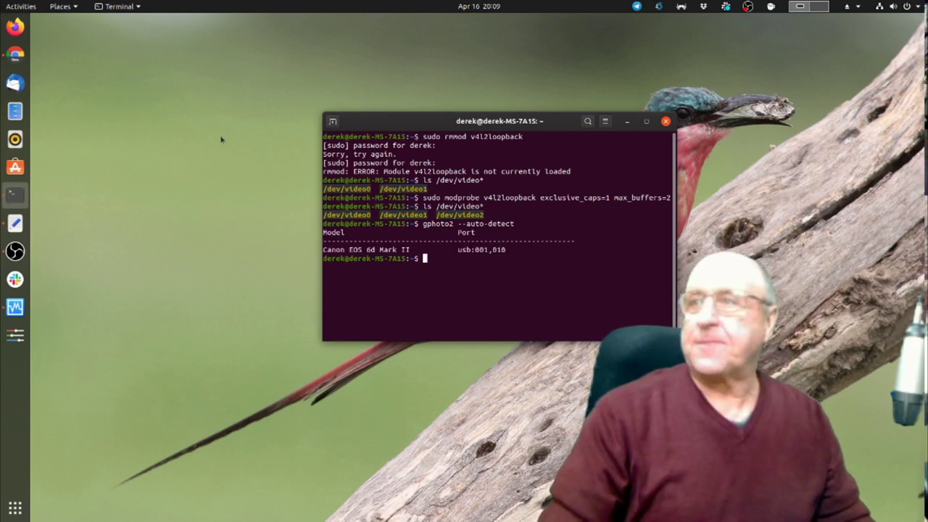
Enlarge the terminal text by three zoom levels and reposition the terminal window so its output is readable
left_click(605, 121)
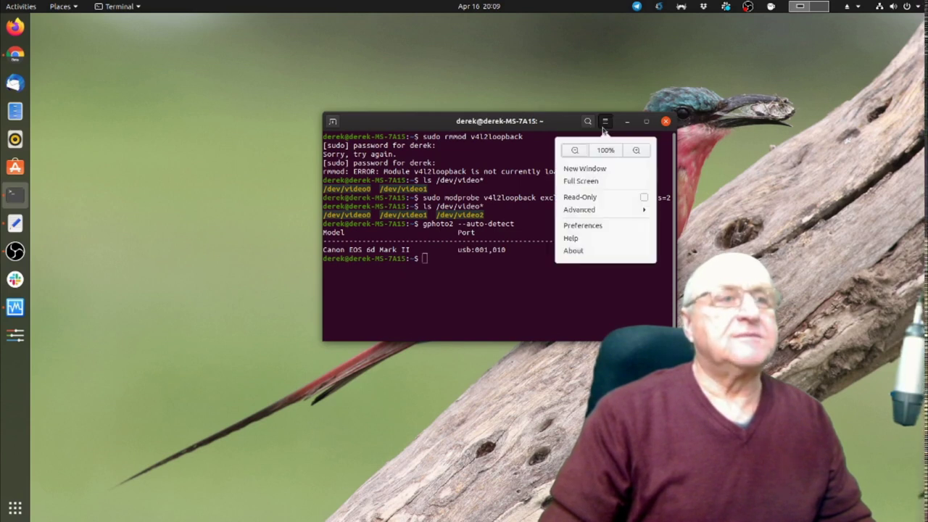
left_click(635, 150)
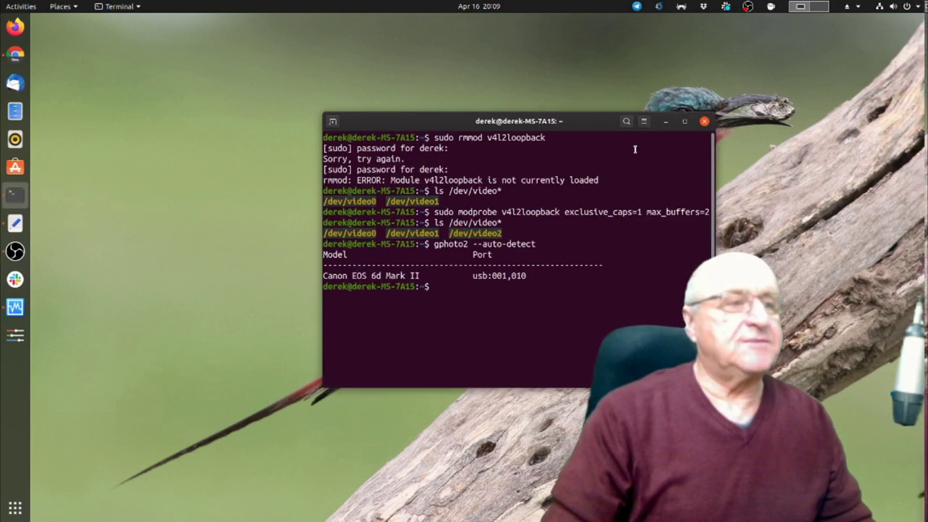
left_click(641, 123)
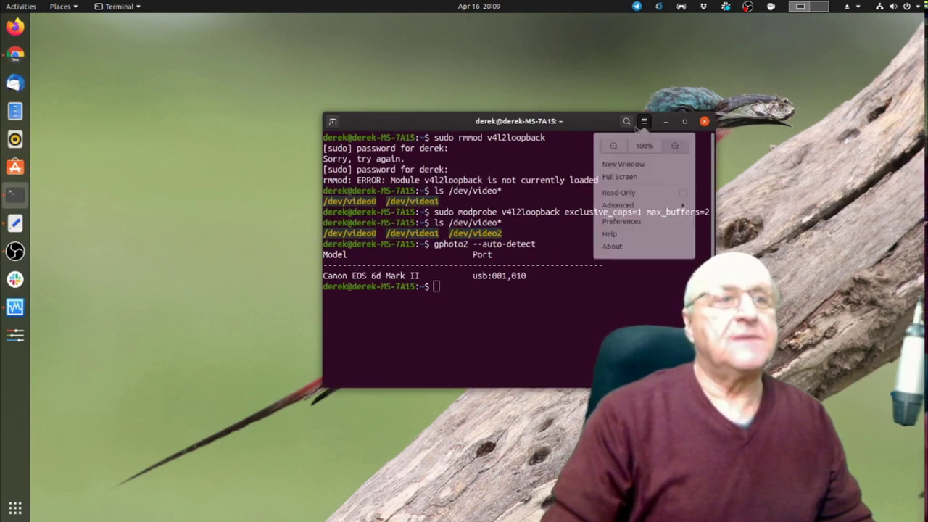
left_click(673, 150)
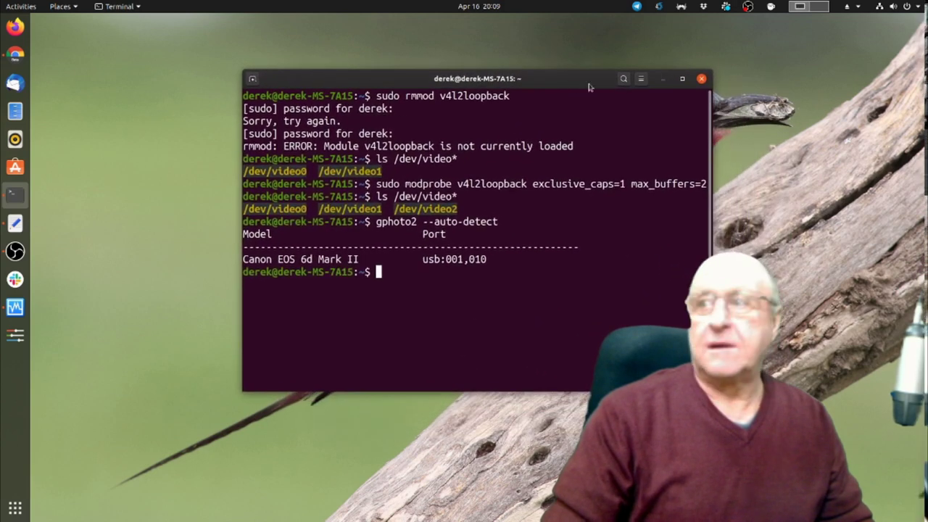
left_click(642, 78)
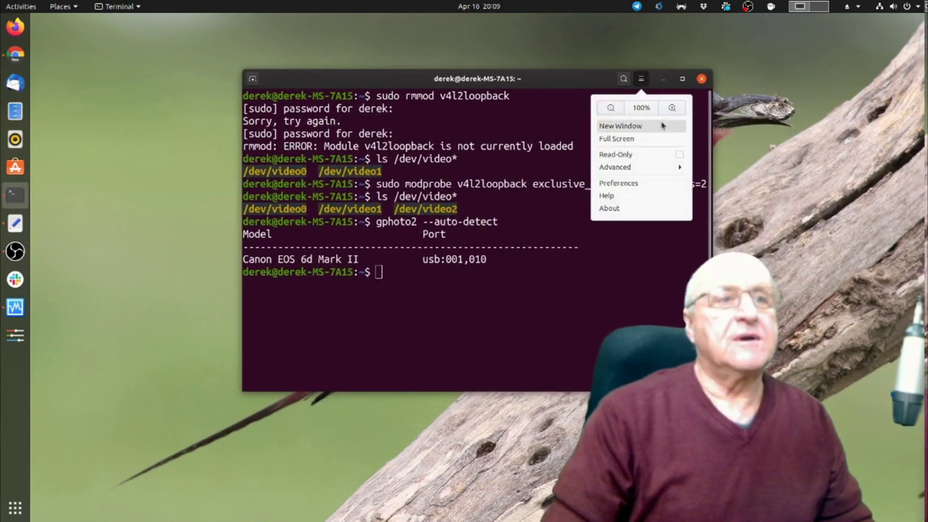
left_click(671, 108)
left_click_drag(649, 80, 605, 57)
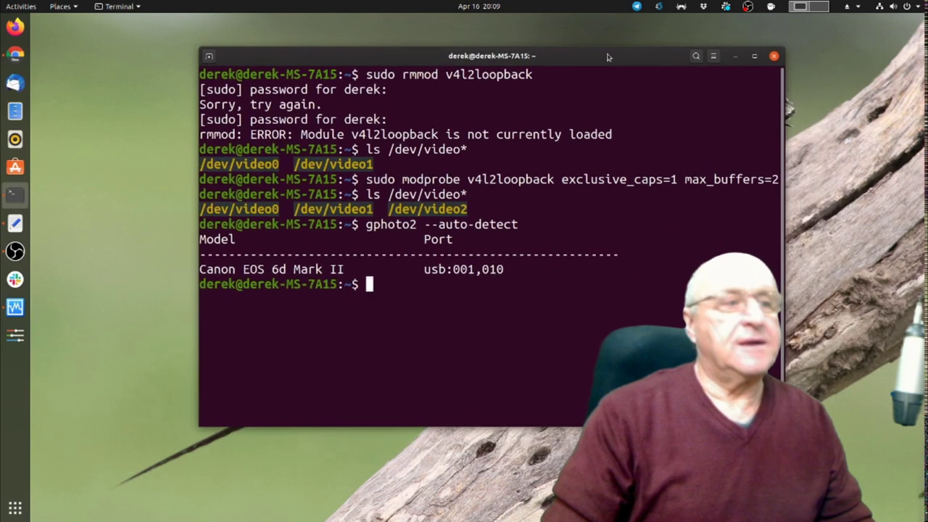
Highlight the detected camera's model and port line in the terminal output, then clear the selection
key("alt+Tab")
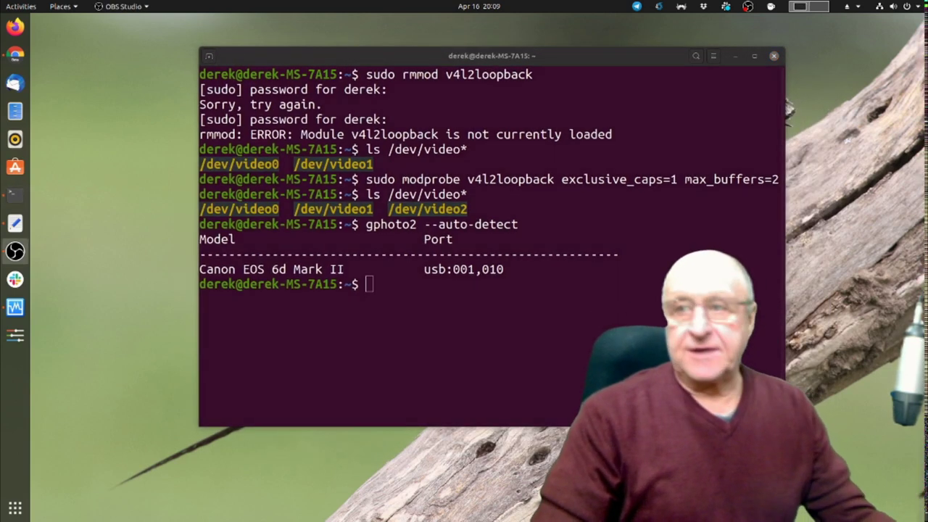
left_click_drag(516, 269, 196, 268)
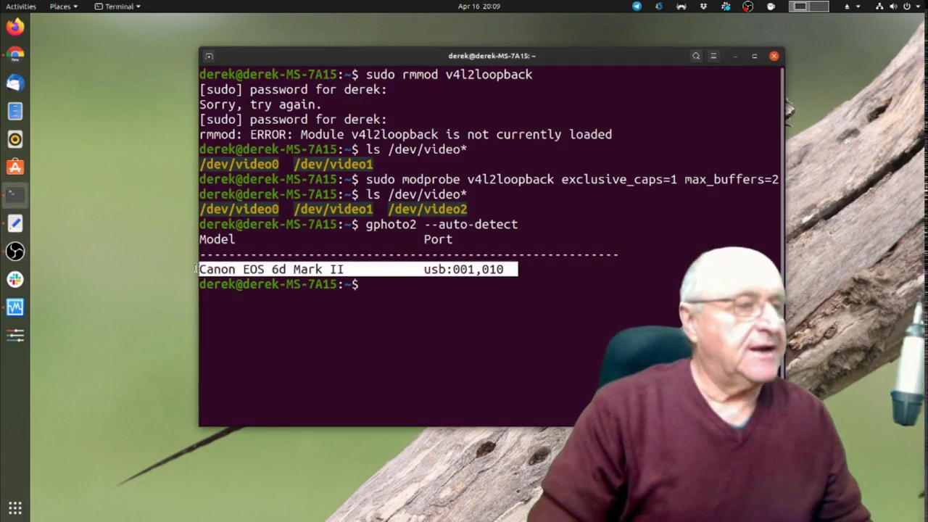
left_click(409, 328)
Display the camera's details with gphoto2 --summary and review the output from the camera summary to the device properties
left_click(15, 222)
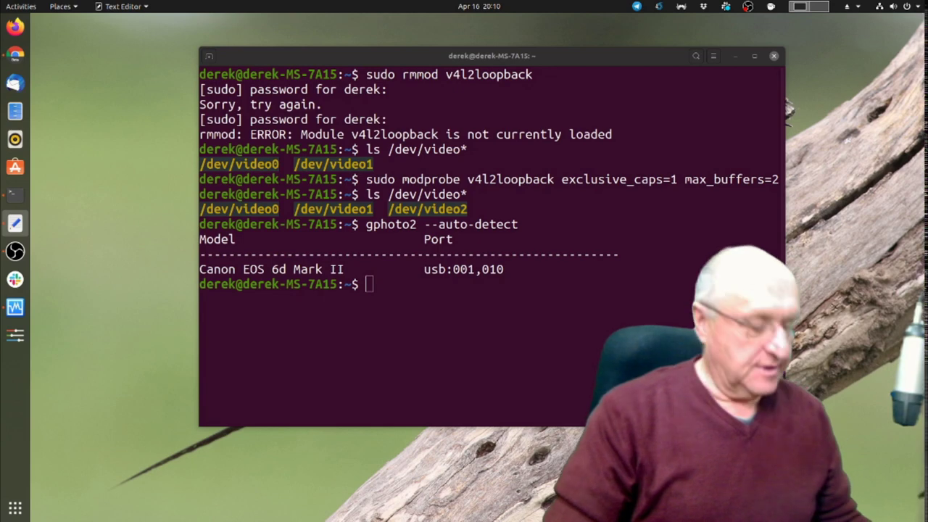
left_click(526, 313)
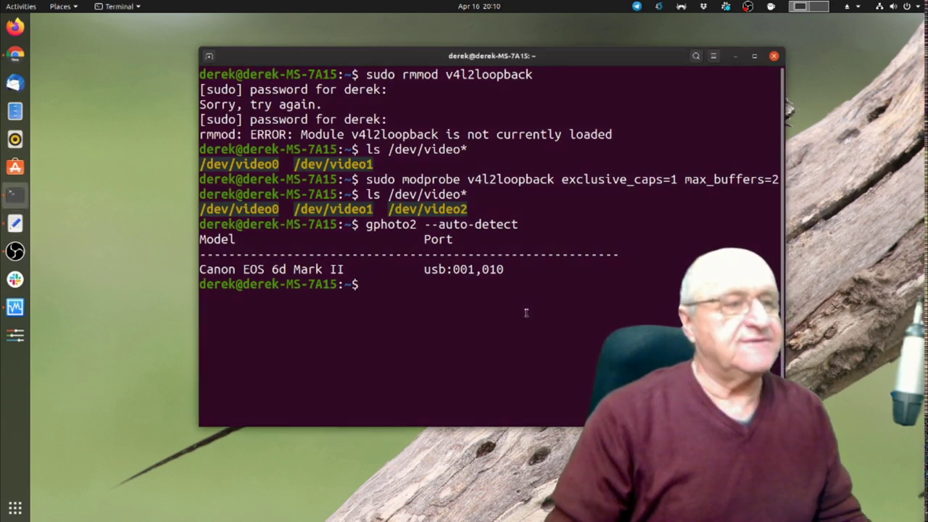
type("gphoto2 --summary")
key("Return")
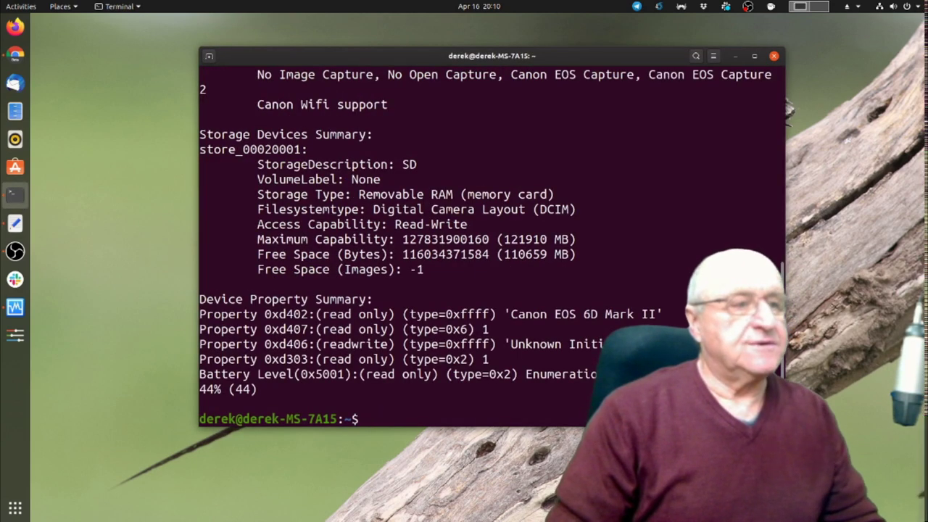
scroll(511, 215, "up", 7)
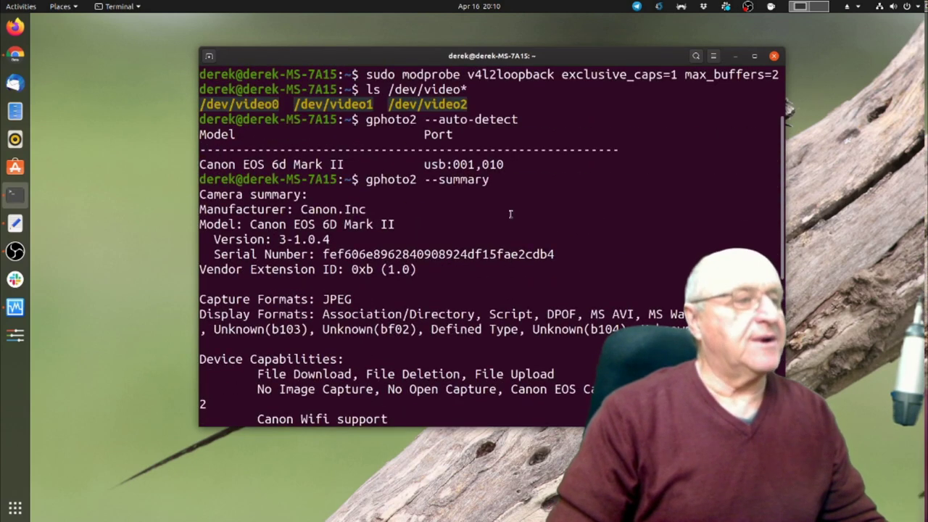
scroll(509, 217, "down", 3)
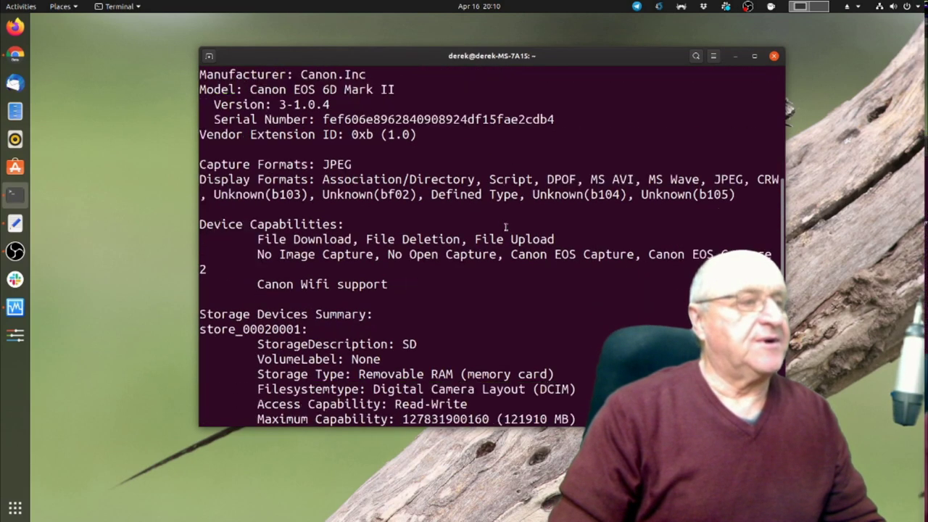
scroll(378, 257, "down", 4)
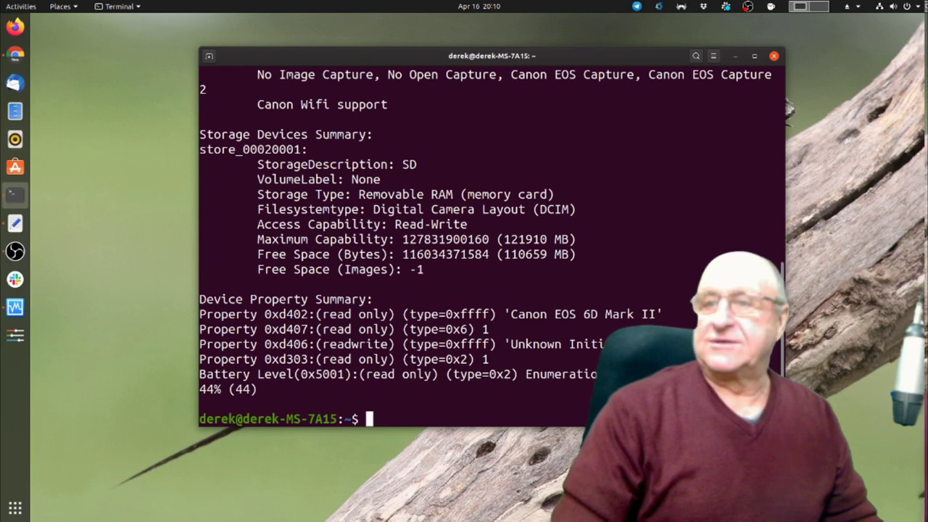
Take a photo with gphoto2 --capture-image-and-download and highlight the saved file name capt0000.jpg in the output
key("alt+Tab")
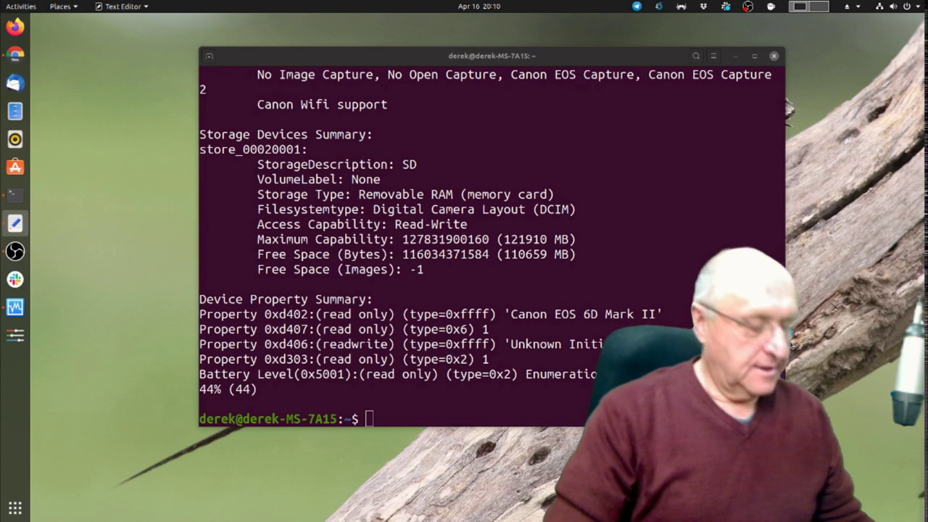
left_click(439, 413)
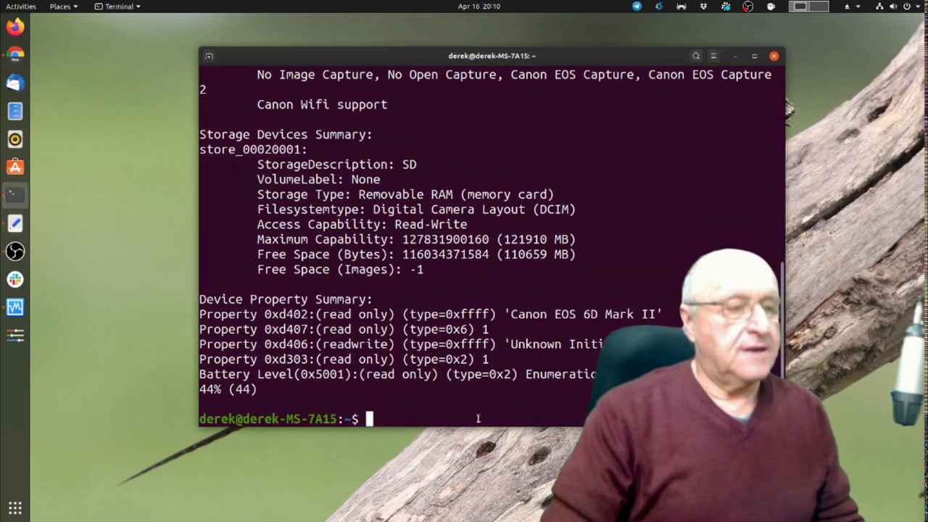
key("ctrl+shift+v")
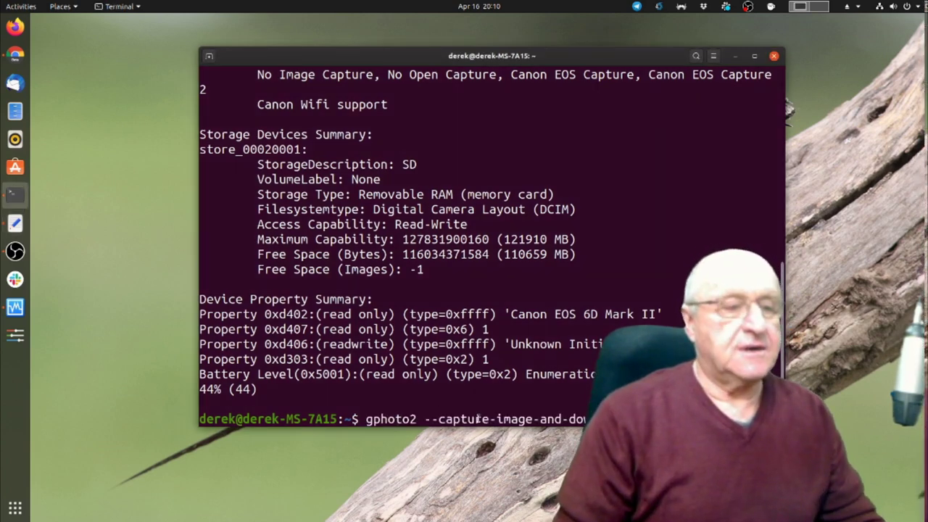
key("Return")
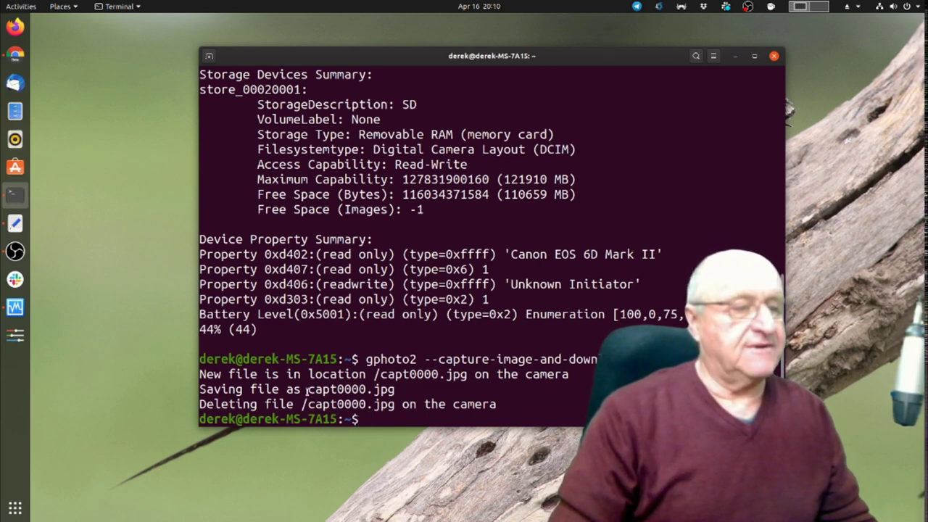
left_click_drag(307, 389, 592, 389)
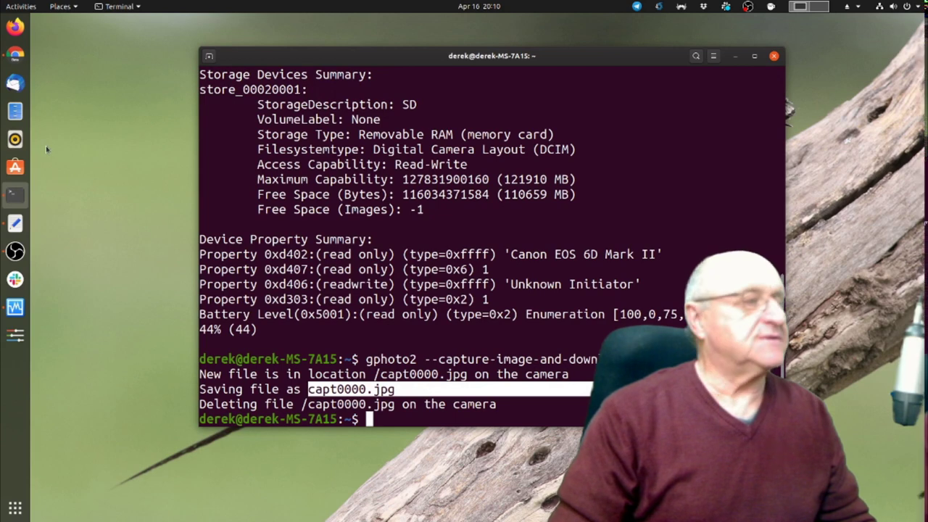
View the captured photo capt0000.jpg from the Home folder, and close the image and the file manager window
left_click(65, 7)
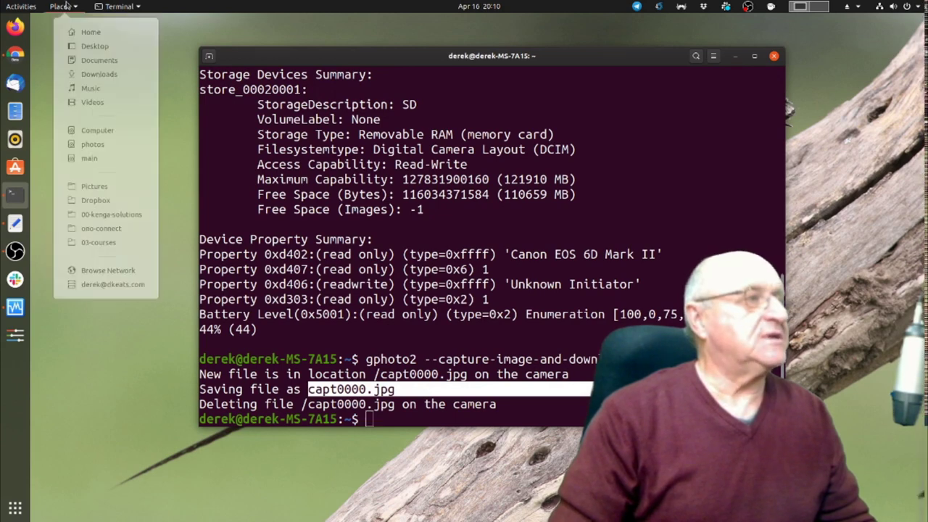
left_click(91, 34)
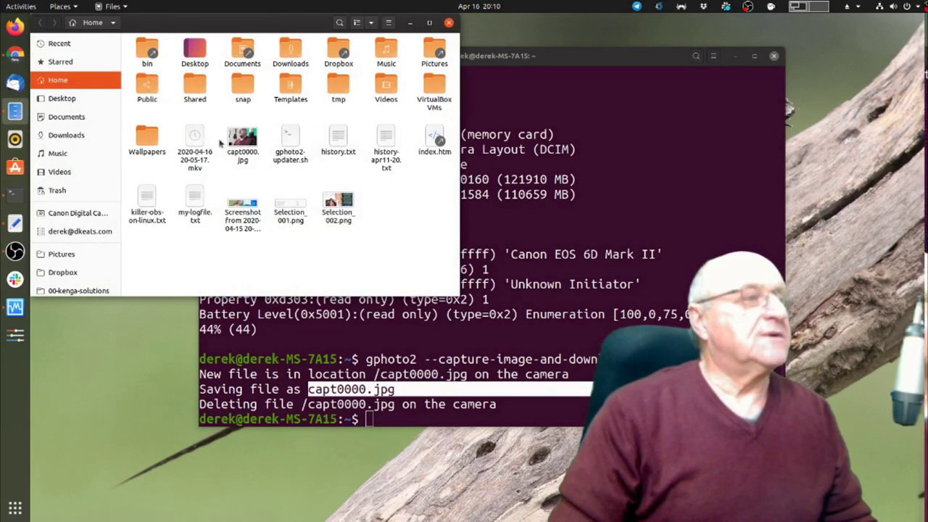
double_click(242, 142)
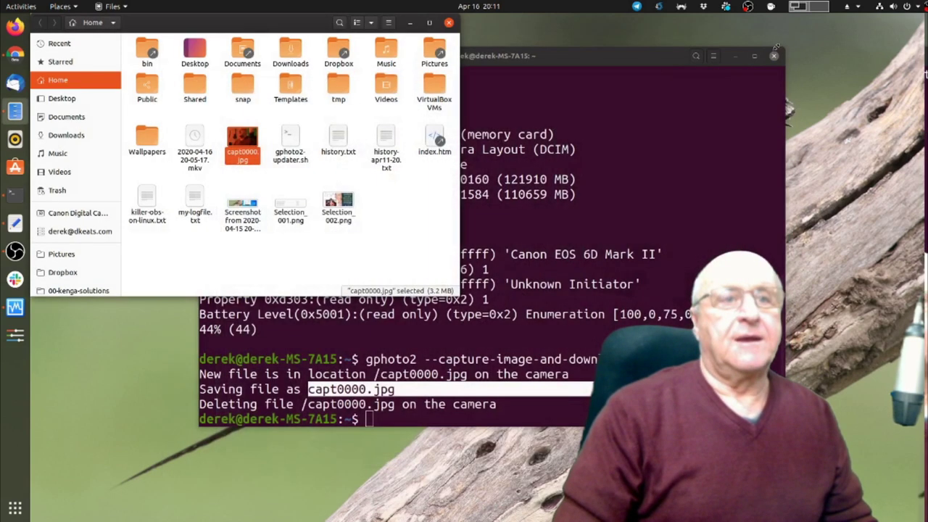
left_click(778, 45)
left_click(449, 24)
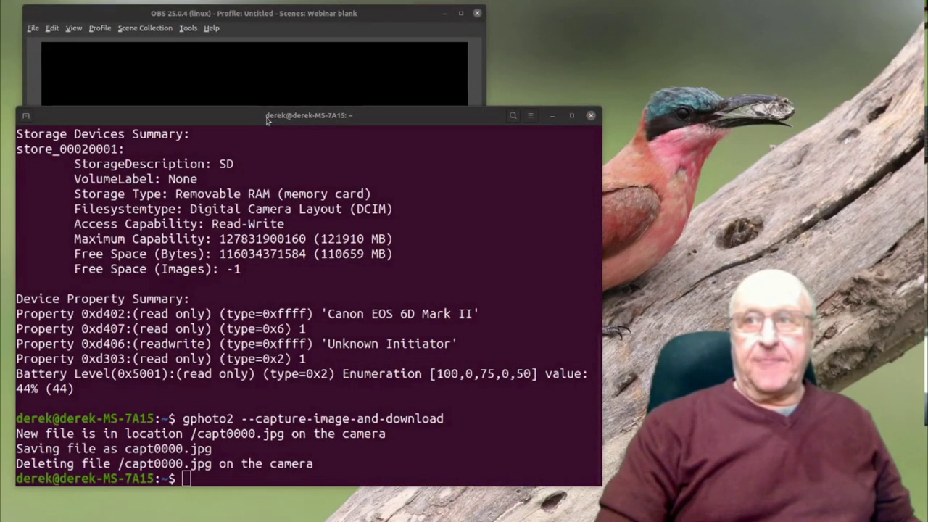
Reposition the terminal window and review the earlier camera summary output down to the photo capture messages
left_click_drag(266, 120, 285, 106)
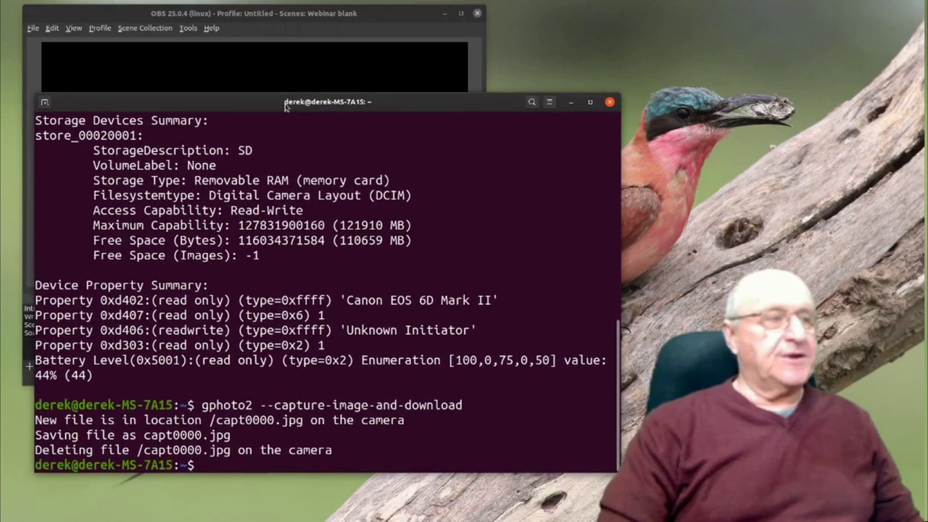
scroll(233, 340, "up", 4)
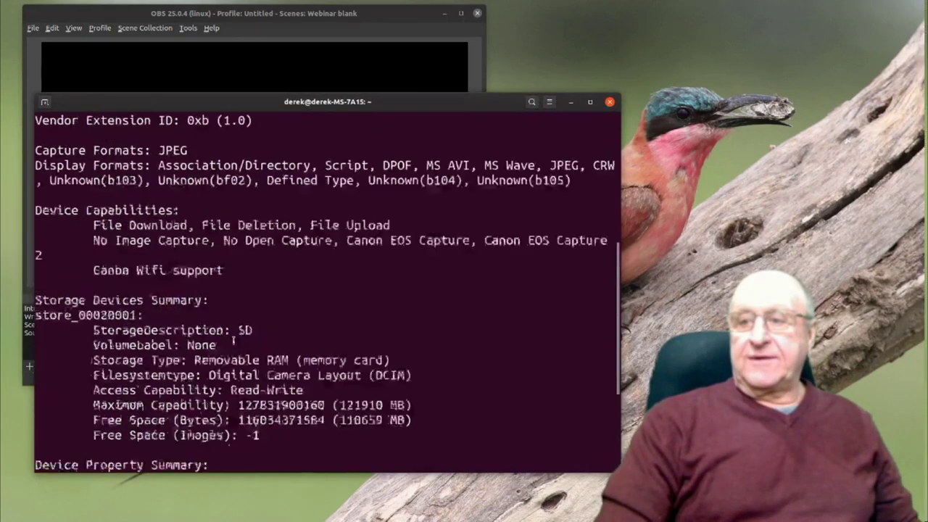
scroll(233, 339, "up", 5)
scroll(233, 341, "down", 9)
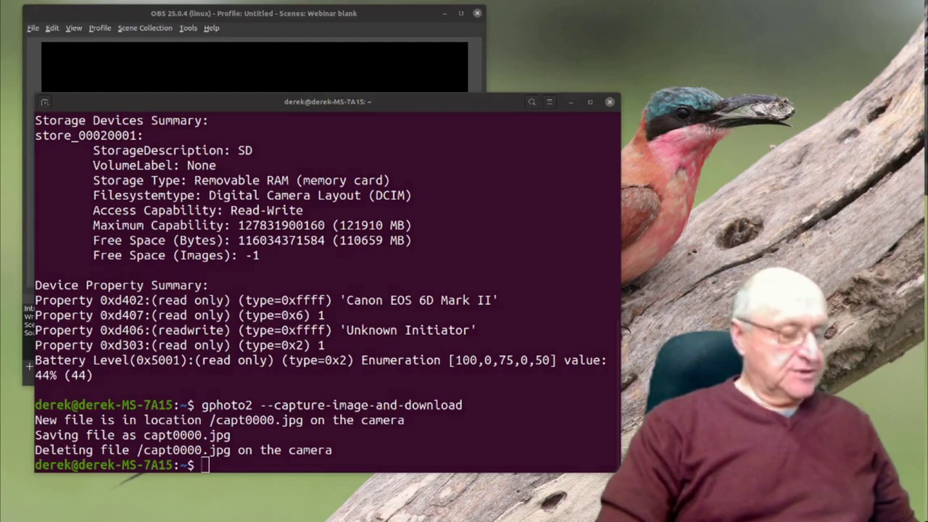
left_click(236, 466)
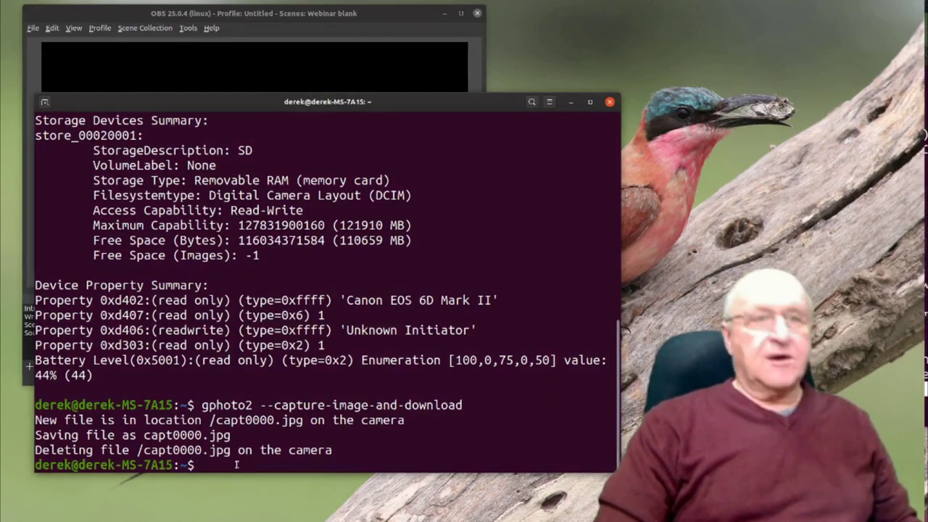
type("gphoto2 --stdout --capture-movie | ffmpeg -i - -vcodec rawvideo -pix_fmt yuv420p -threads 0 -f v4l2 /dev/video2")
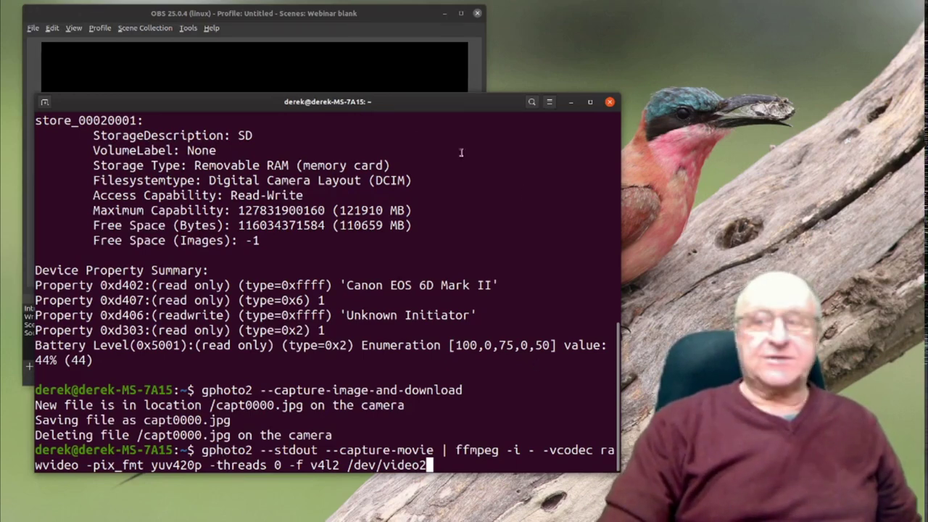
left_click_drag(419, 104, 427, 84)
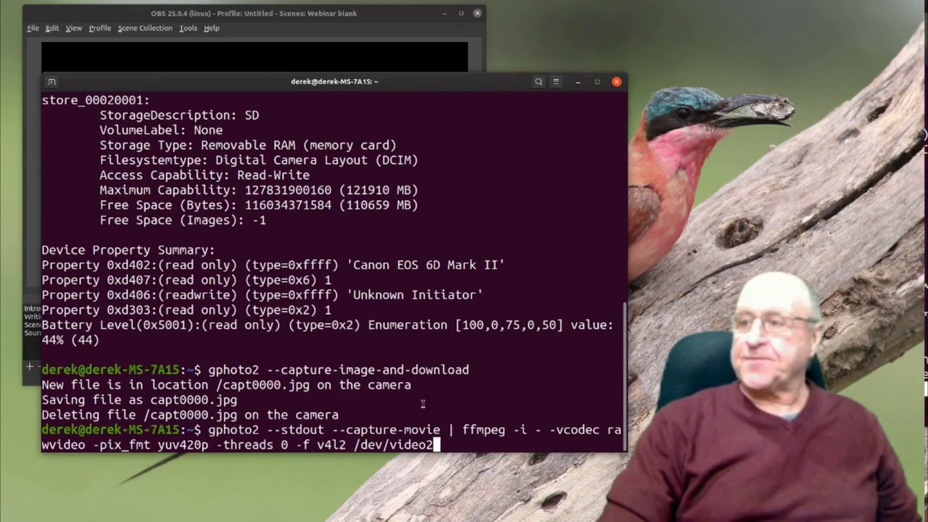
left_click_drag(208, 429, 435, 444)
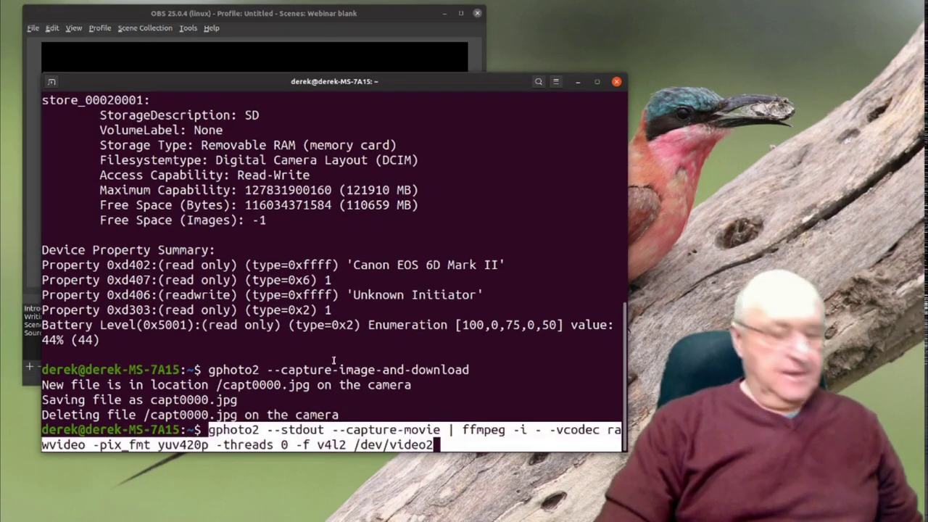
key("ctrl+c")
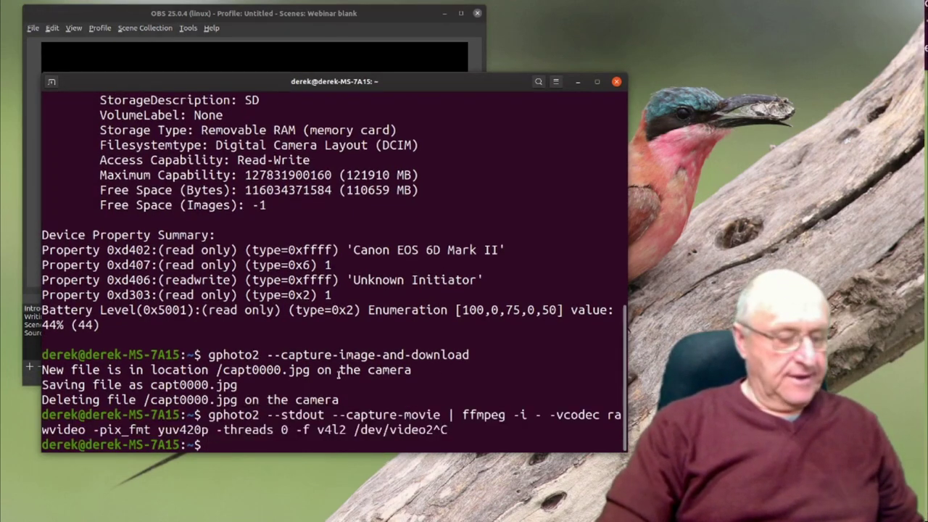
Clear the terminal and recall gphoto2 --stdout --capture-movie | ffmpeg -i - -vcodec rawvideo -pix_fmt yuv420p -threads 0 -f v4l2 /dev/video2 at the prompt
type("clear")
key("Return")
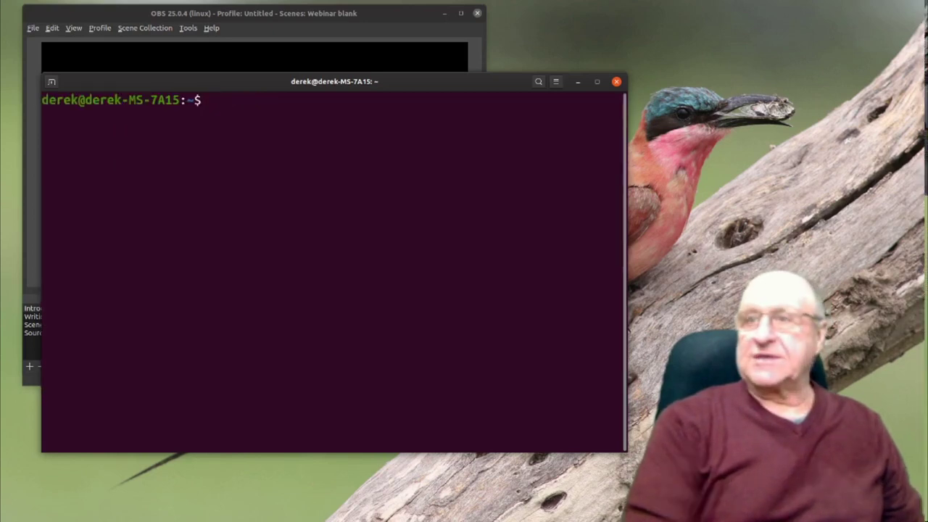
key("Up")
key("Up")
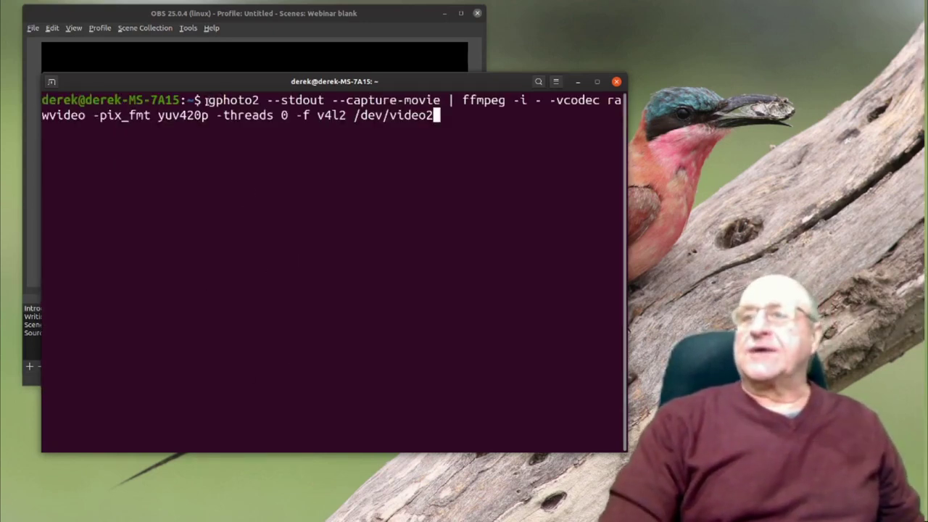
Highlight the command's parts in turn: gphoto2, --stdout, --capture-movie, the pipe character and the /dev/video2 target
left_click_drag(208, 100, 259, 100)
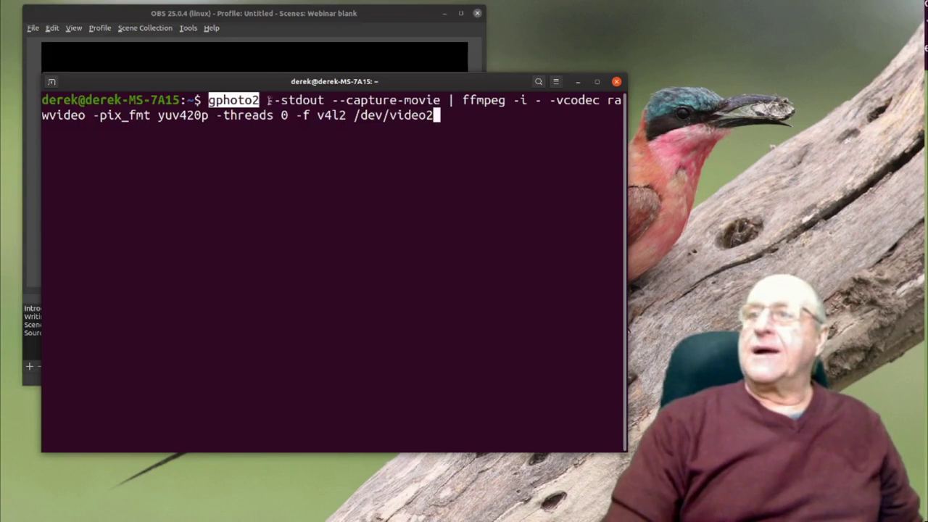
left_click_drag(266, 102, 322, 103)
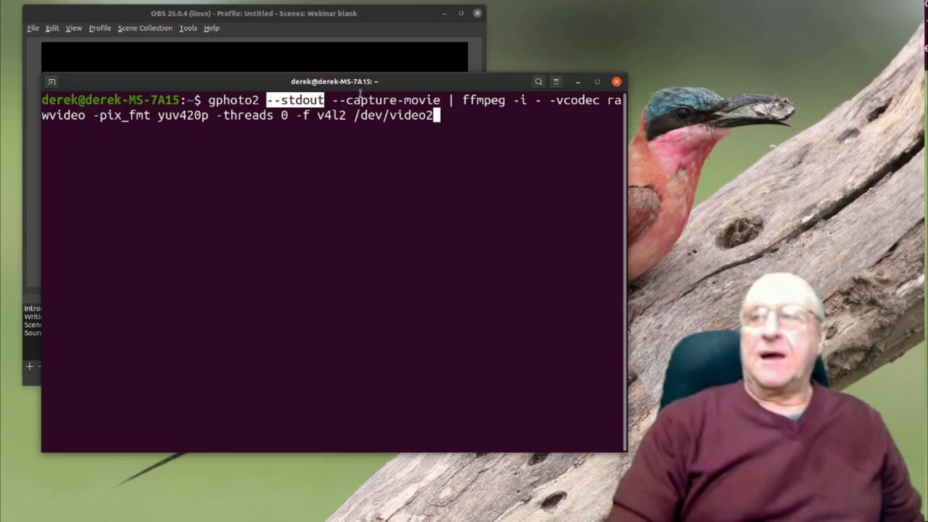
left_click_drag(332, 101, 442, 102)
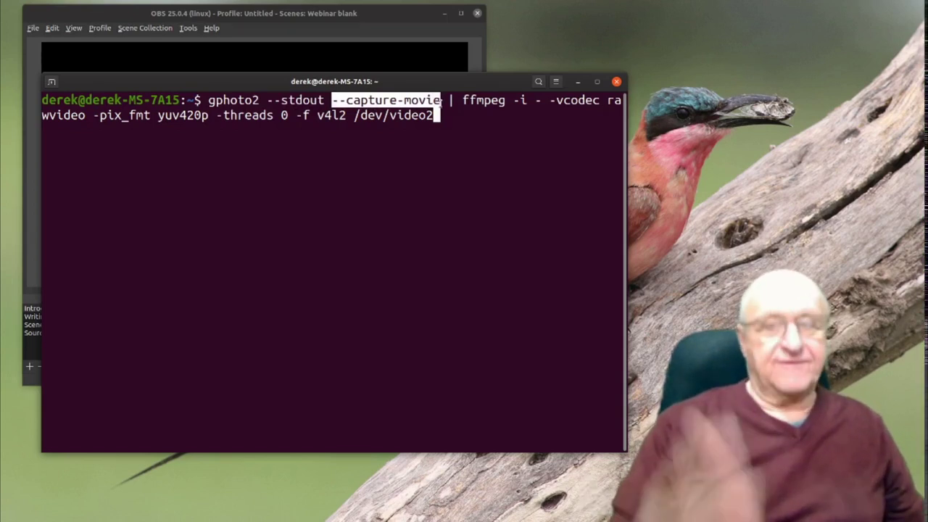
left_click(448, 102)
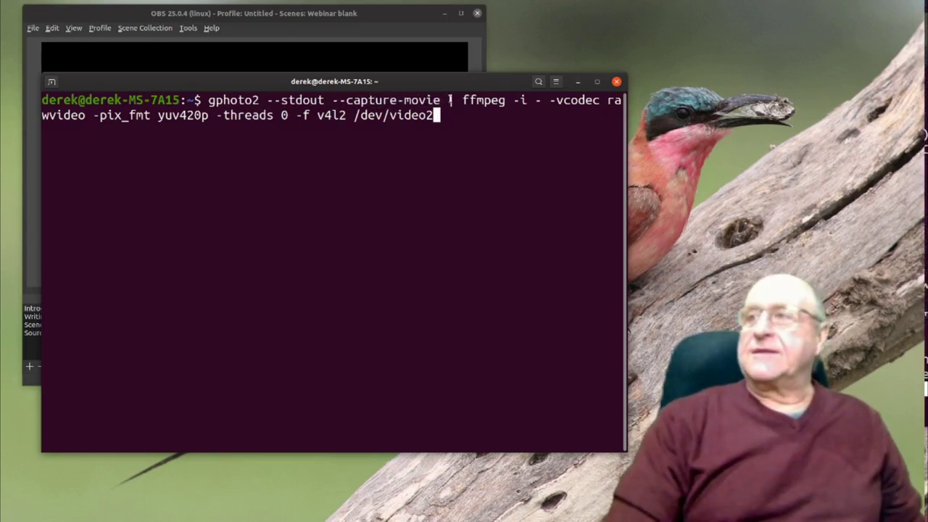
double_click(450, 102)
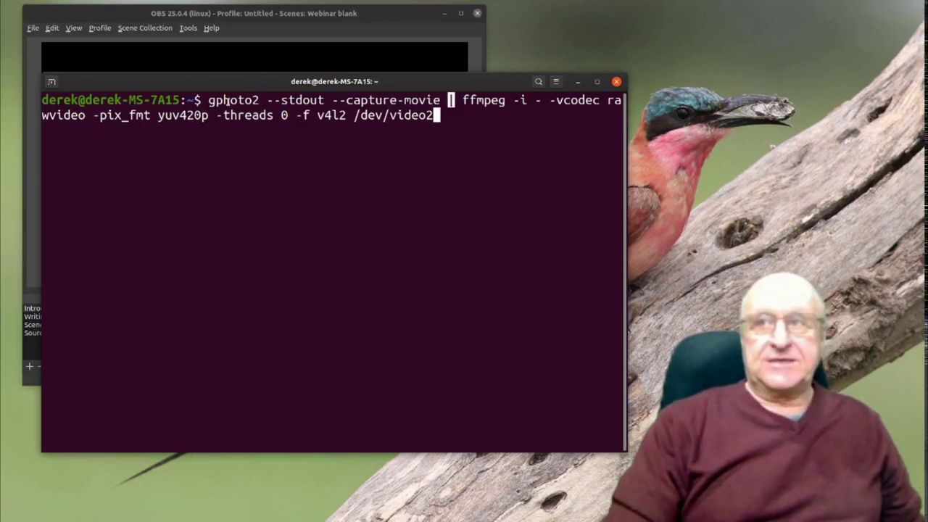
left_click(464, 101)
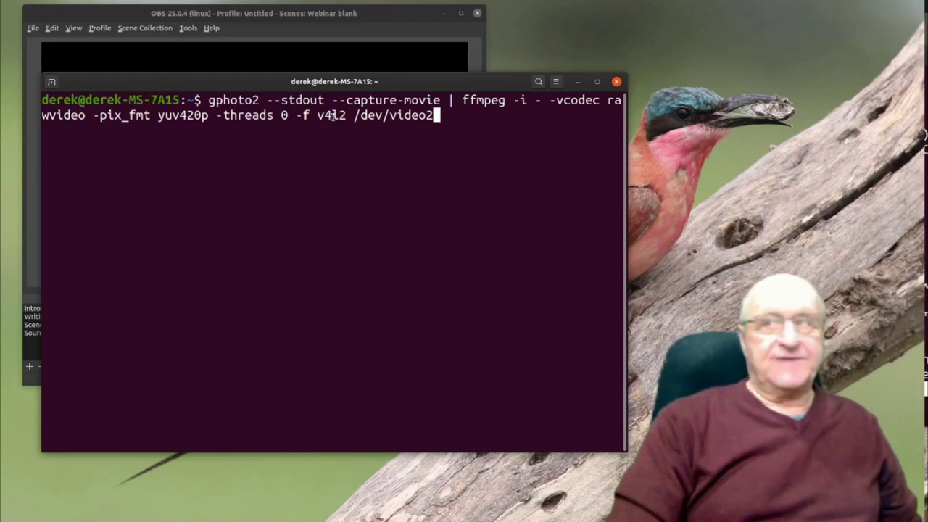
left_click_drag(353, 114, 435, 109)
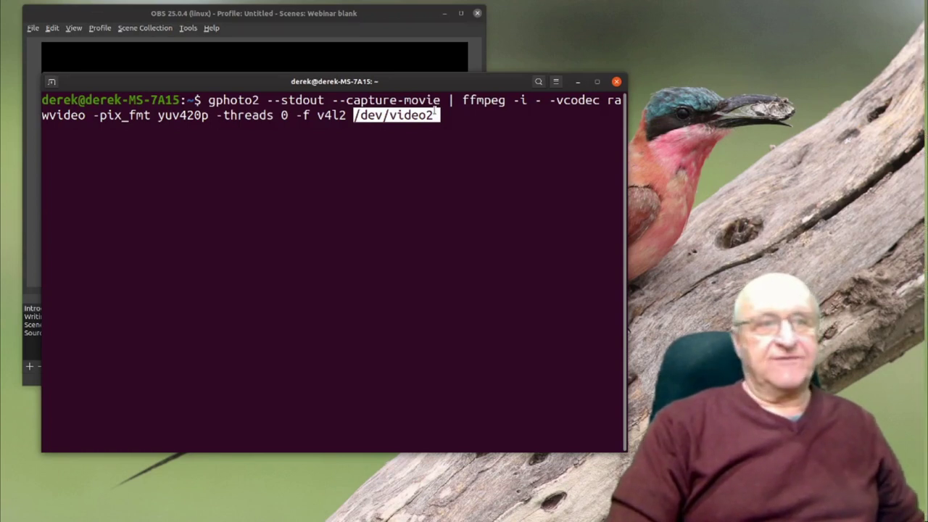
Run the recalled command to stream the camera to /dev/video2, and switch to OBS, moving its window slightly down
left_click(446, 118)
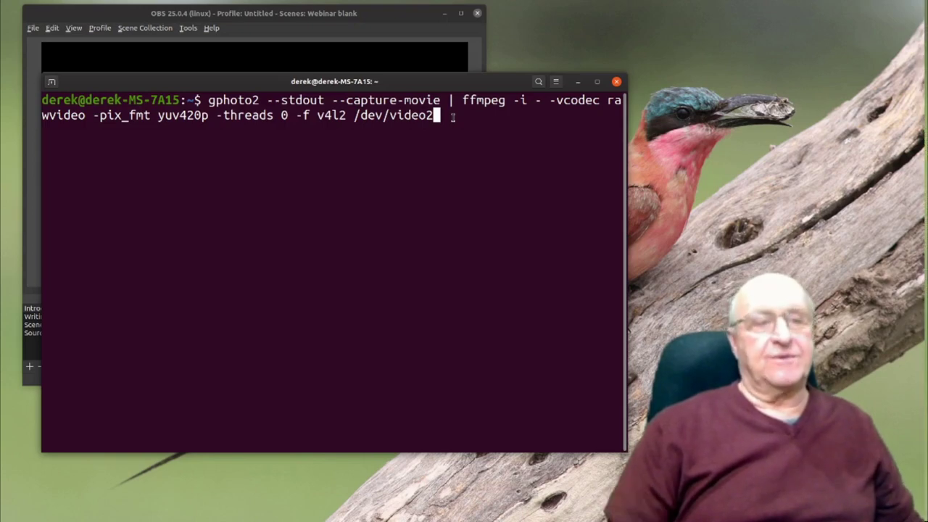
key("Return")
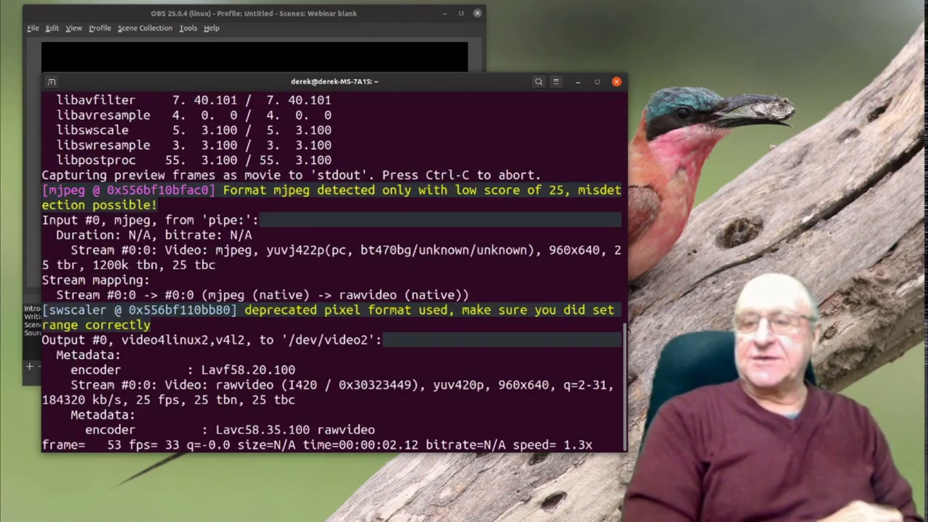
left_click(245, 11)
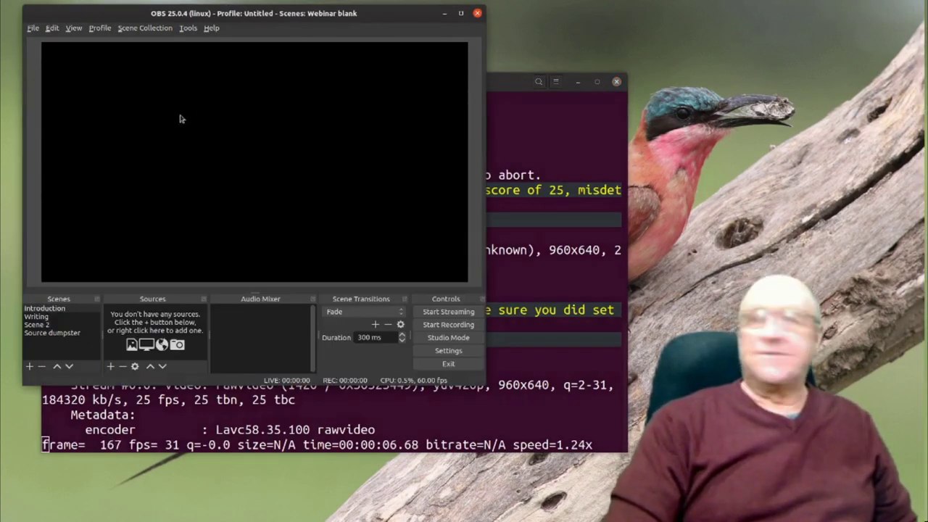
left_click_drag(270, 13, 279, 36)
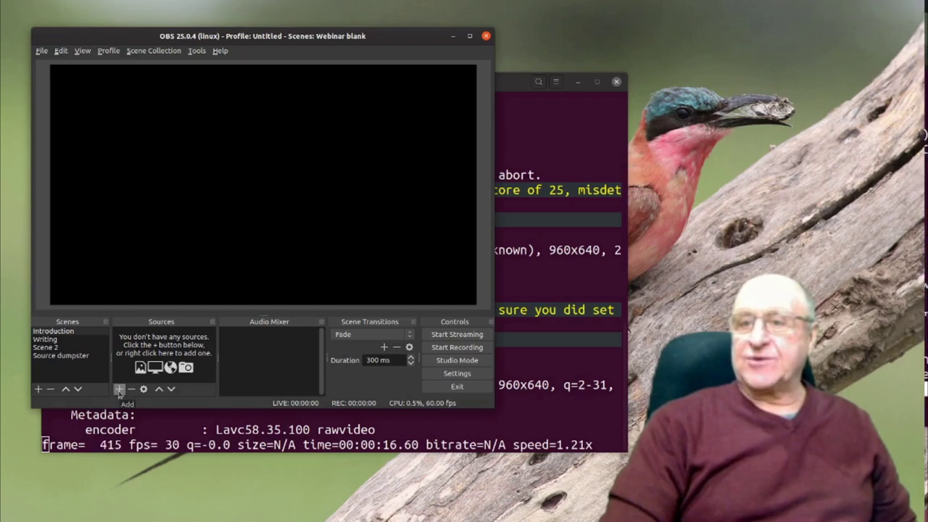
Add a new Video Capture Device (V4L2) source named Canon camera to the Introduction scene, keeping it visible
left_click(62, 332)
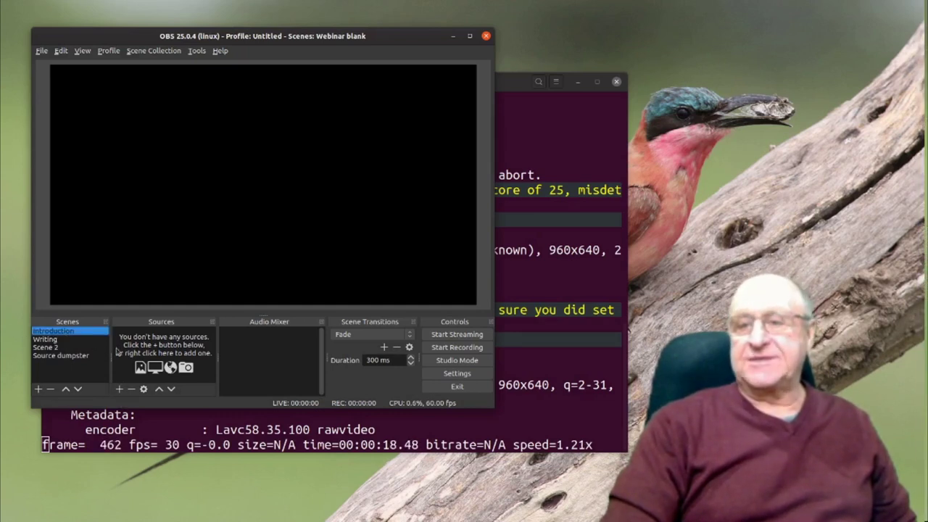
left_click(121, 390)
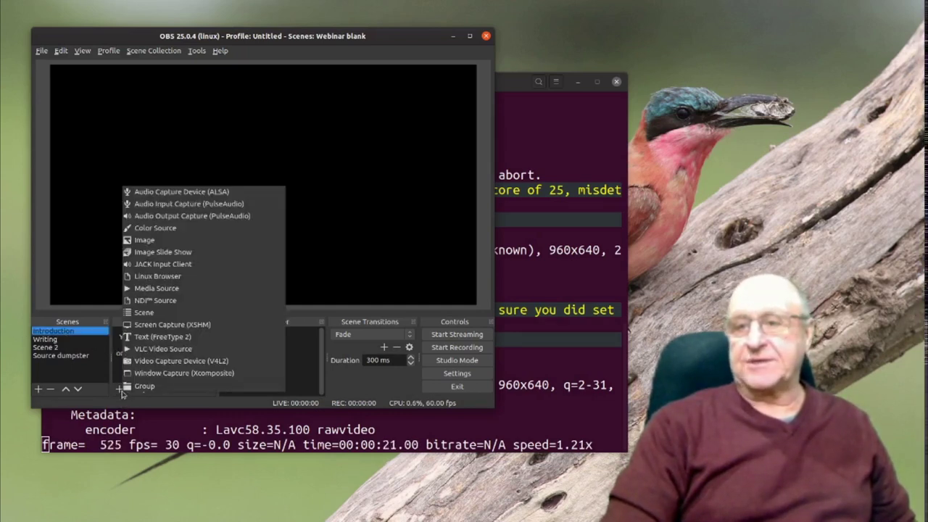
left_click(202, 361)
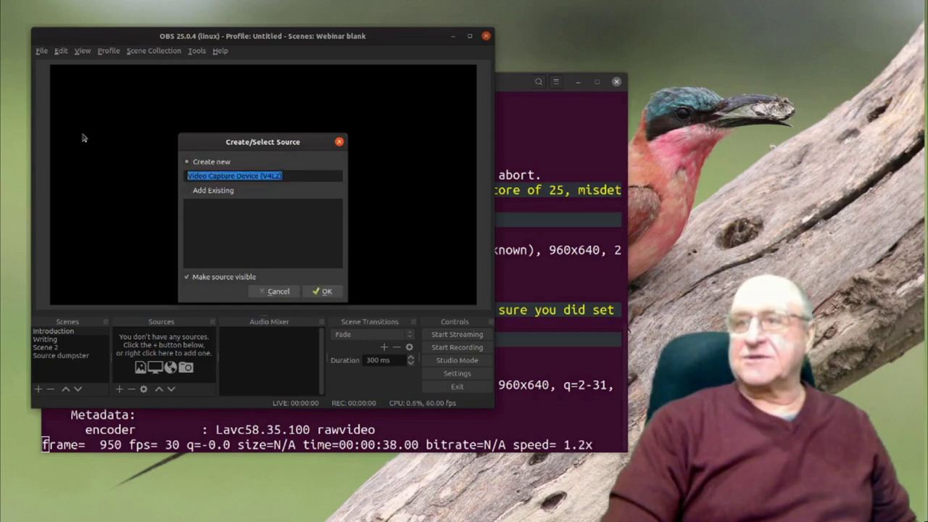
type("Can")
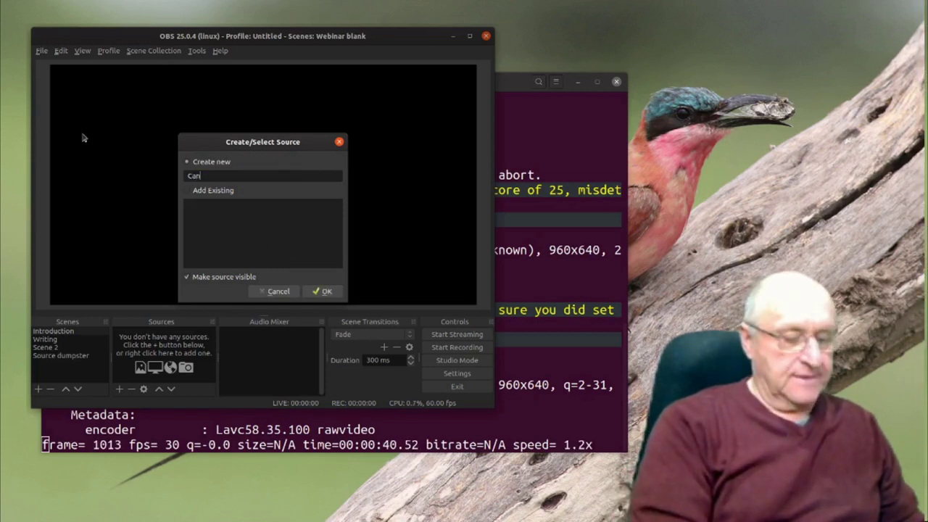
type("on camer")
key("BackSpace")
key("BackSpace")
key("BackSpace")
key("BackSpace")
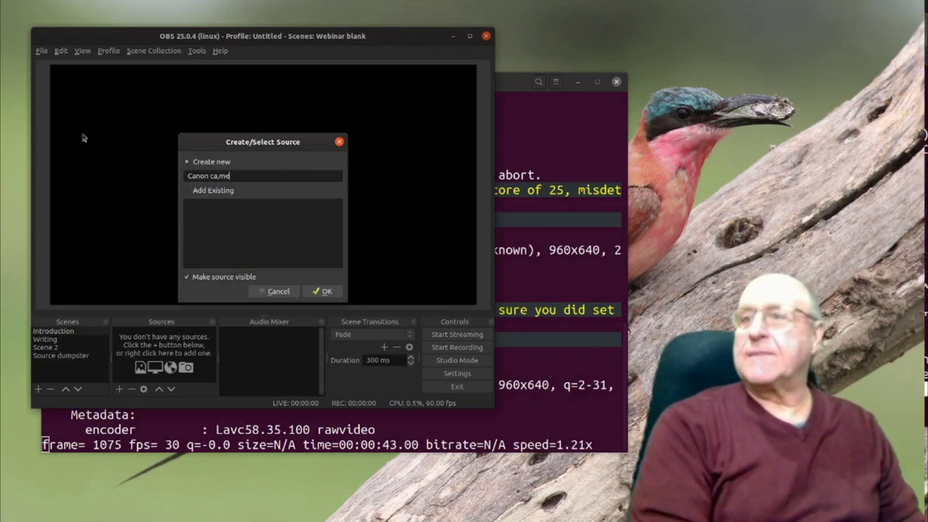
type("amer")
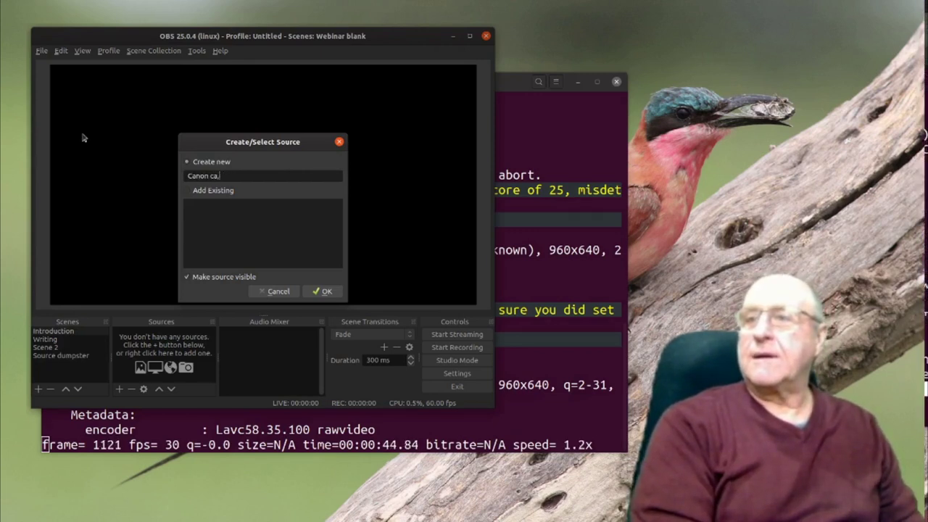
type("a")
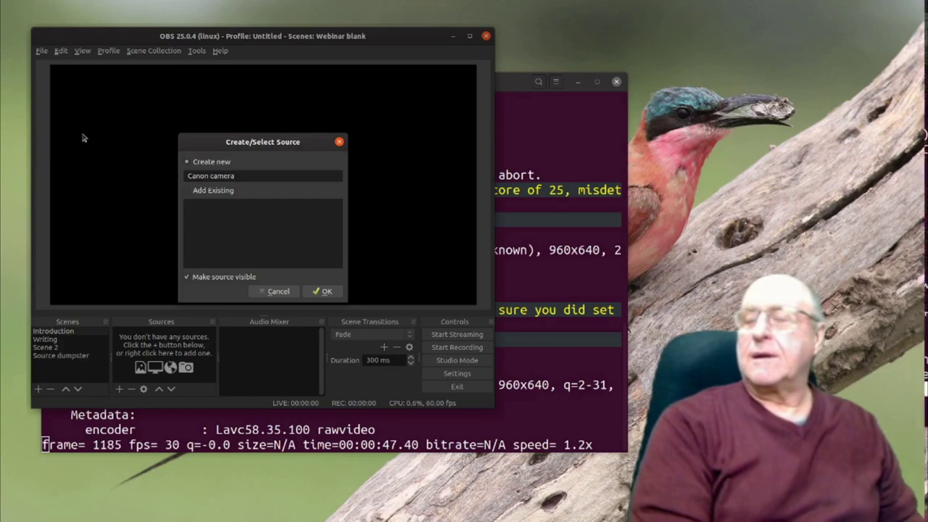
left_click(320, 290)
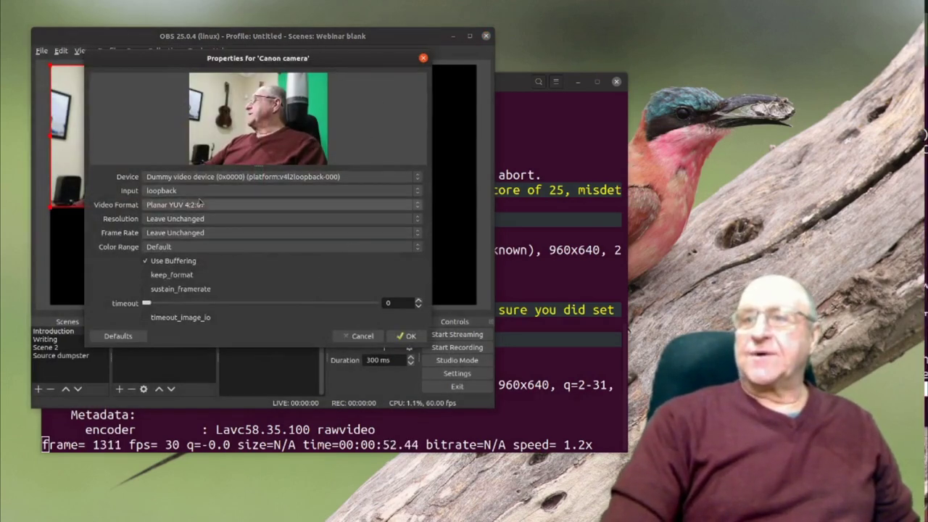
Switch the Canon camera source's device to UVC Camera (046d:0994) and back to Dummy video device (0x0000) (platform:v4l2loopback-000)
left_click(268, 177)
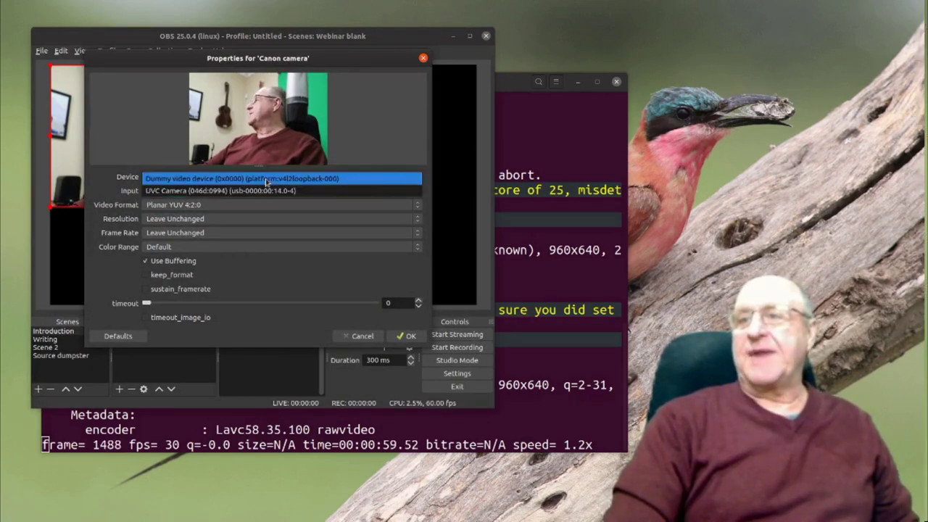
left_click(260, 190)
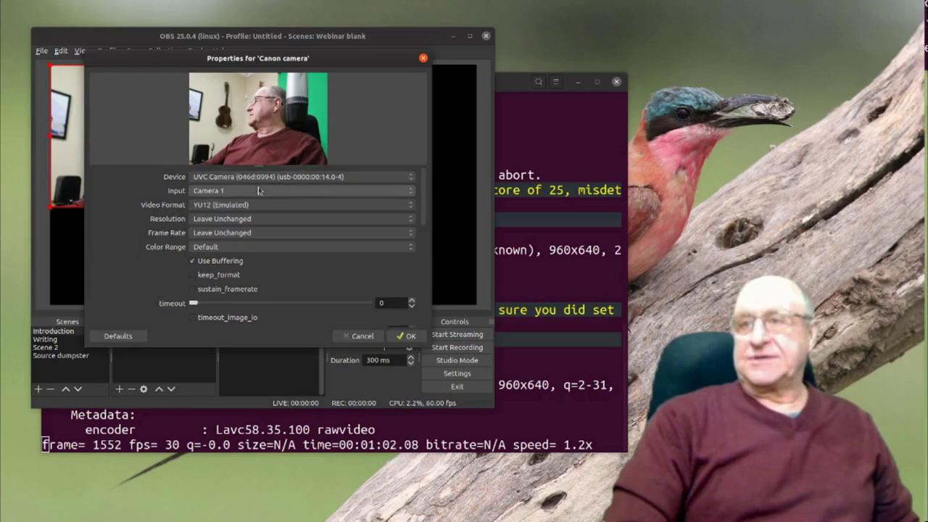
left_click(369, 181)
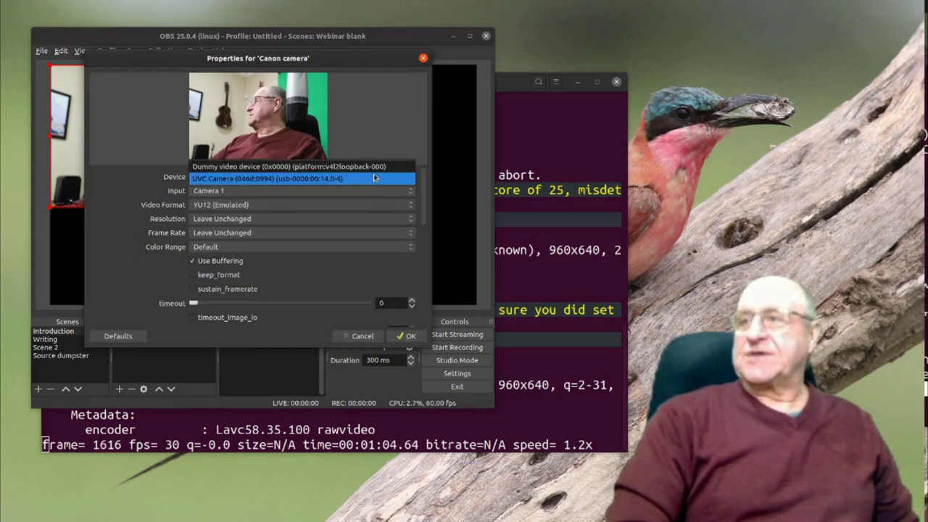
left_click(326, 167)
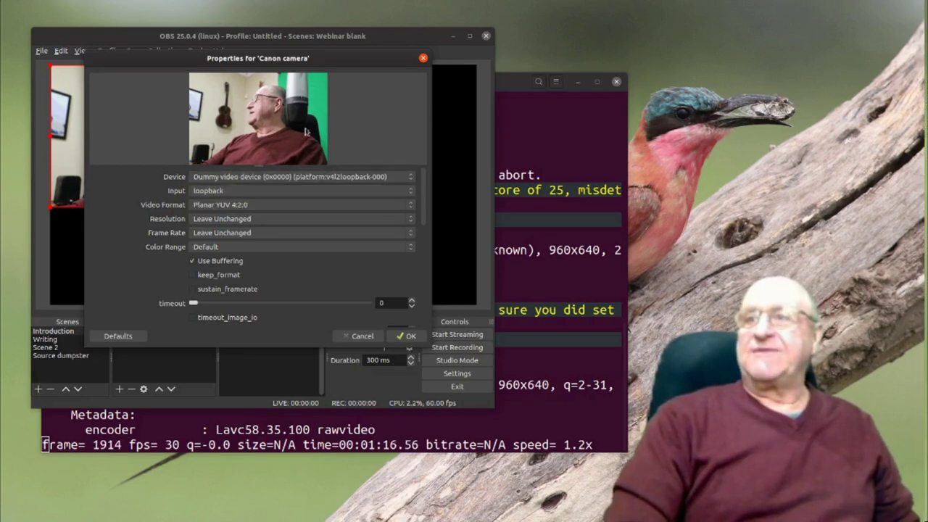